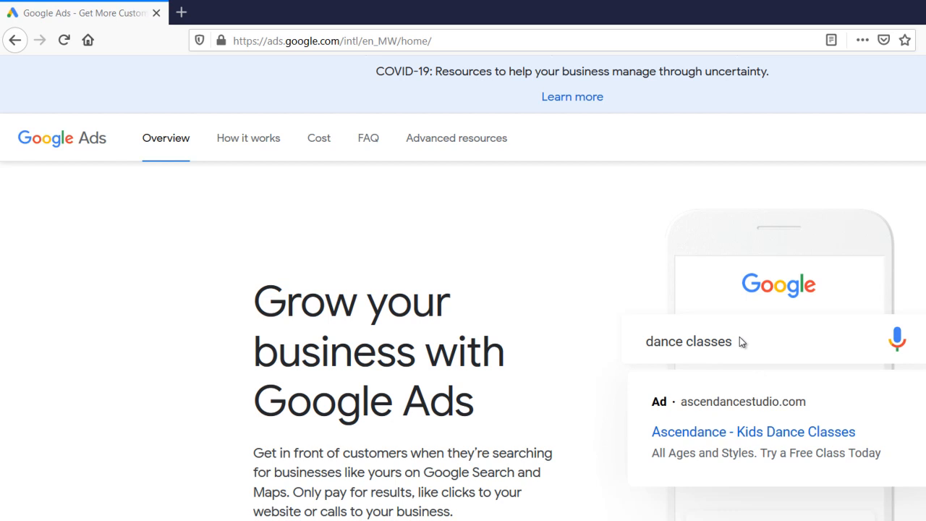
Step: Start a new campaign in the ads account with the Brand awareness and reach goal and the Display campaign type
{"action": "left_click", "coordinate": [925, 137]}
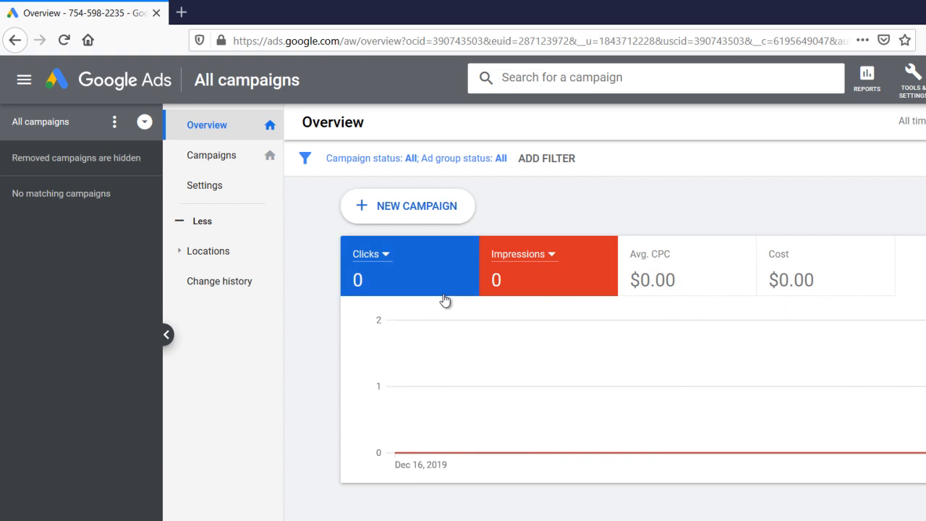
{"action": "left_click", "coordinate": [425, 207]}
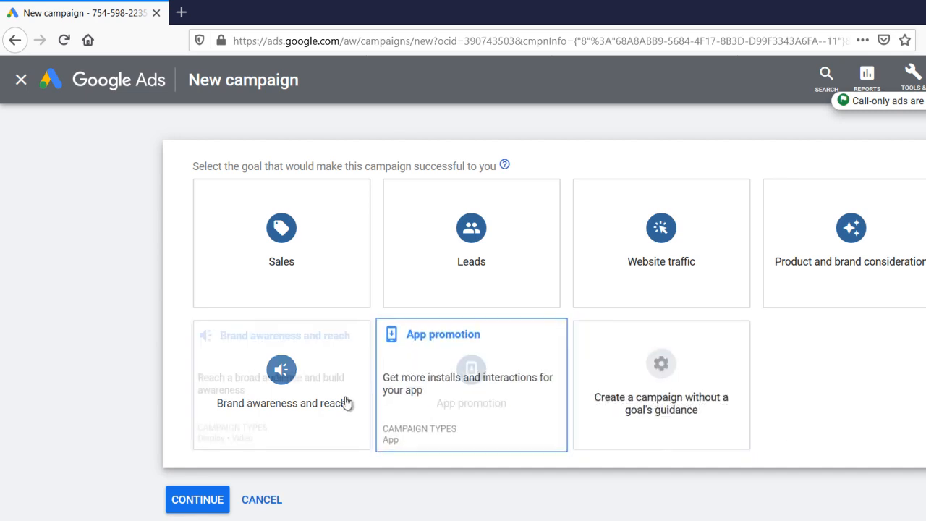
{"action": "left_click", "coordinate": [321, 407]}
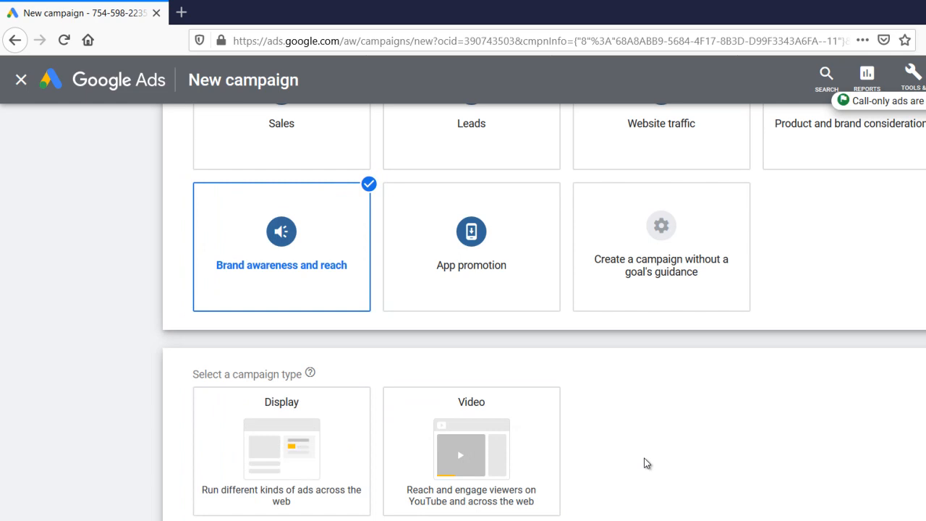
{"action": "left_click", "coordinate": [270, 455]}
Step: Enter the business's Facebook page address as its website and continue to the campaign settings
{"action": "left_click", "coordinate": [285, 497]}
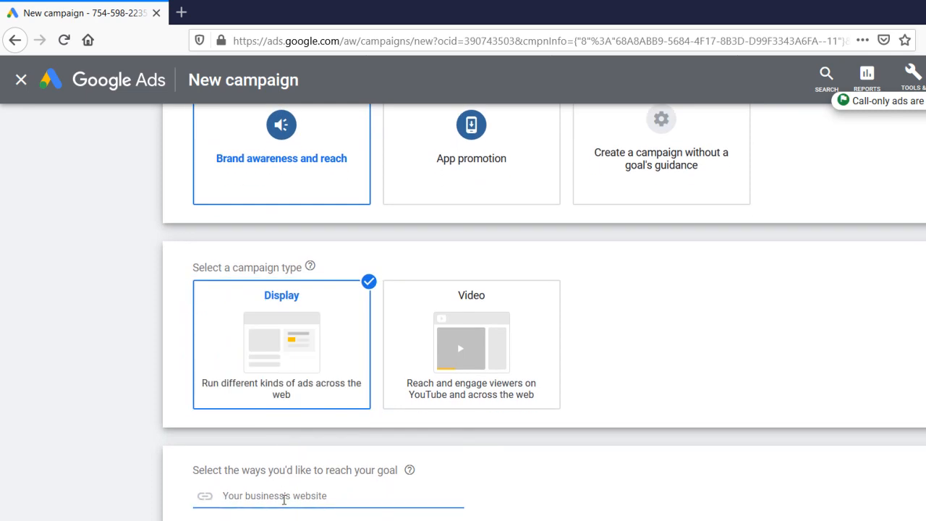
{"action": "type", "text": "www"}
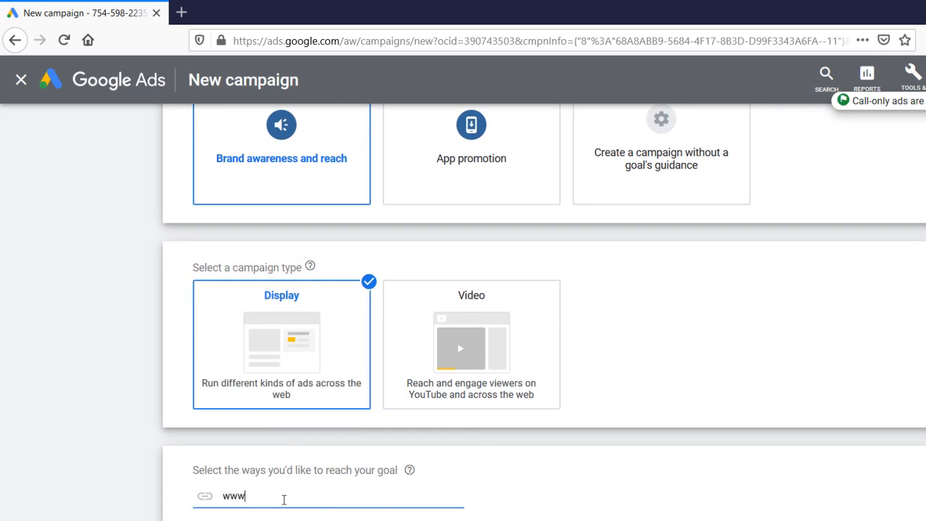
{"action": "type", "text": ".facebook.com/blenachisen"}
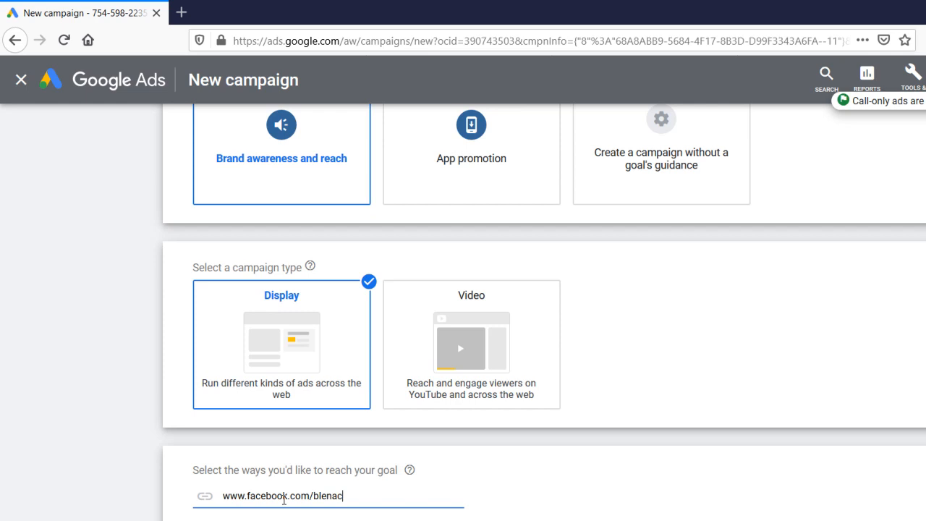
{"action": "type", "text": "ga"}
{"action": "key", "text": "Return"}
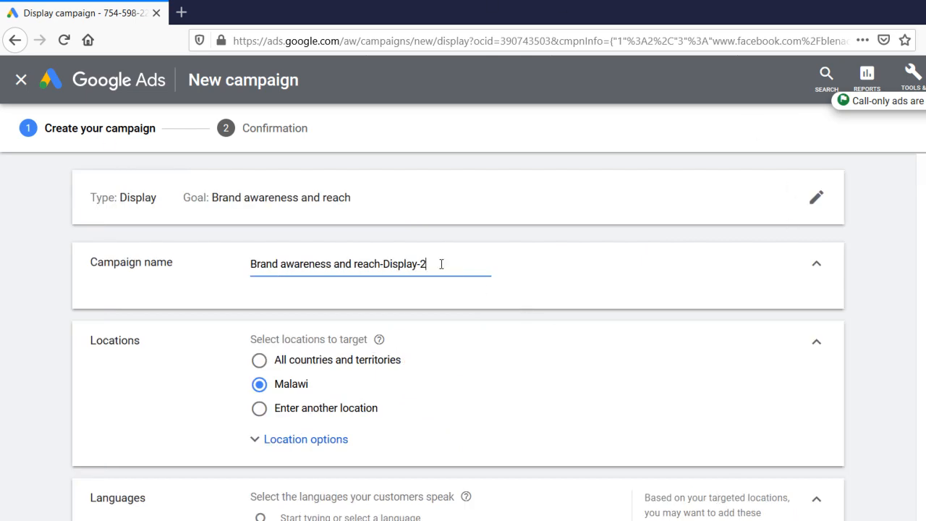
Step: Rename the campaign as "Brand awareness Tutorial"
{"action": "left_click_drag", "start_coordinate": [427, 264], "coordinate": [369, 262]}
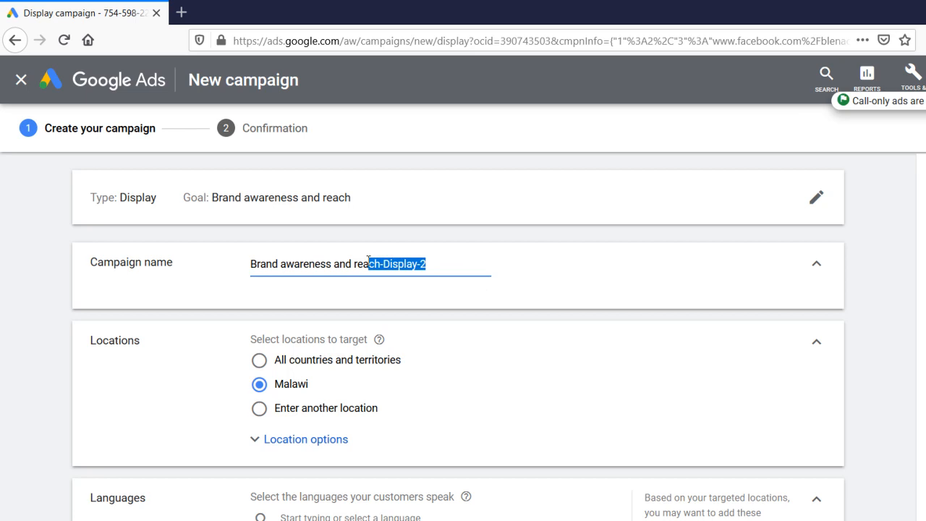
{"action": "left_click", "coordinate": [459, 261]}
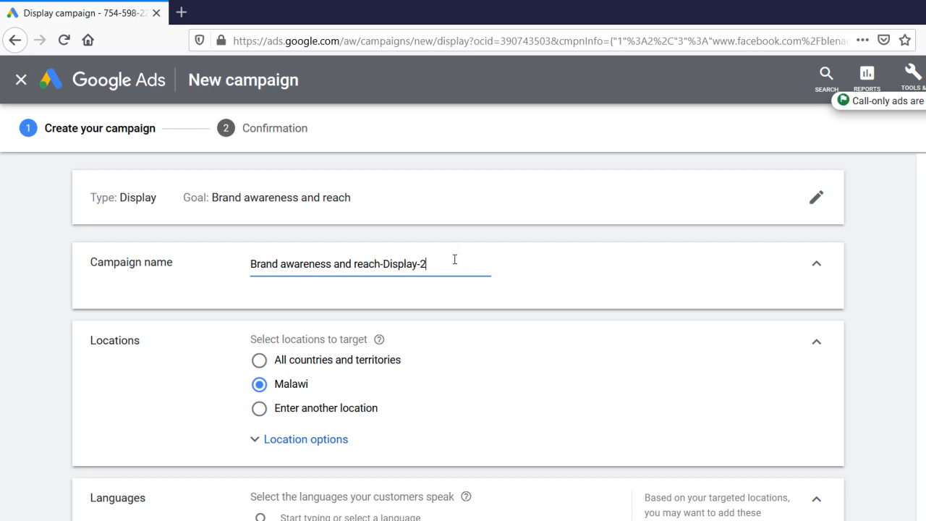
{"action": "left_click_drag", "start_coordinate": [427, 264], "coordinate": [337, 261]}
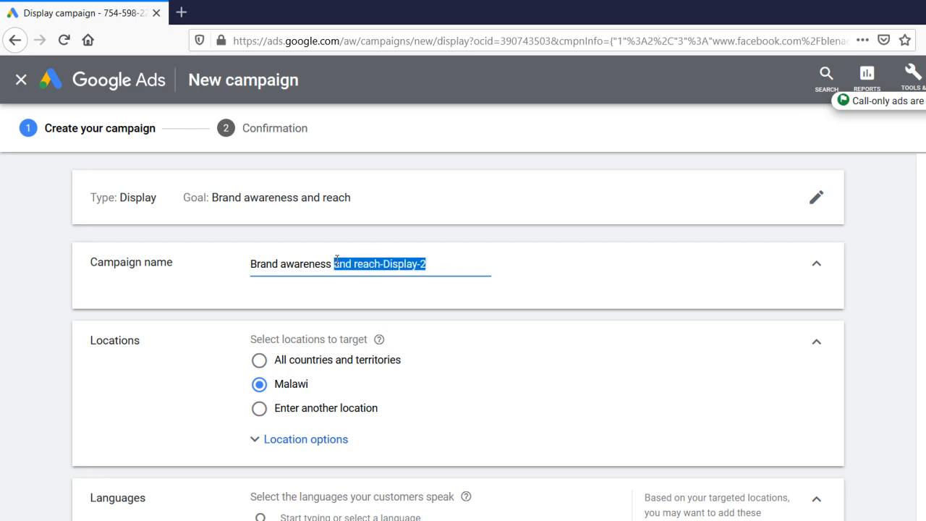
{"action": "key", "text": "BackSpace"}
{"action": "type", "text": "To"}
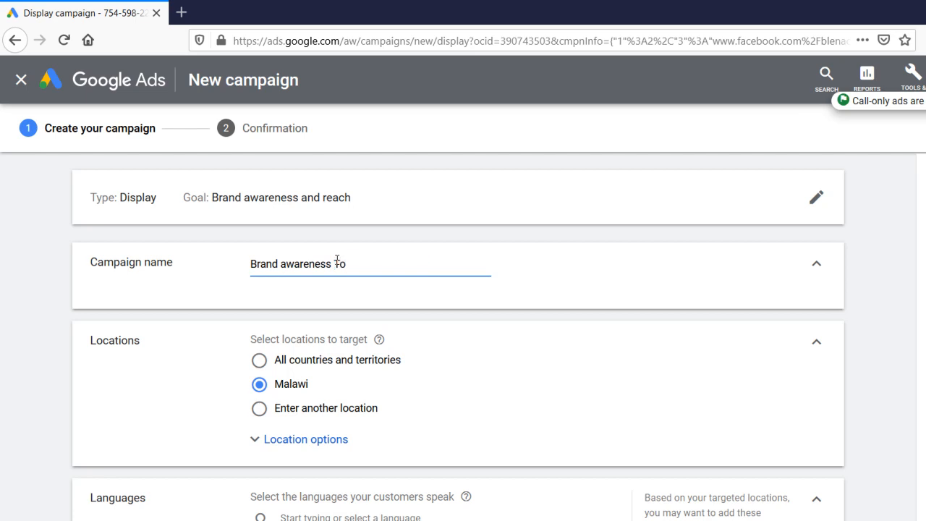
{"action": "key", "text": "BackSpace"}
{"action": "type", "text": "utorial"}
Step: Set the campaign's average daily budget to $5, keeping the preset location, language and bidding settings
{"action": "scroll", "coordinate": [427, 436], "scroll_direction": "down", "scroll_amount": 1}
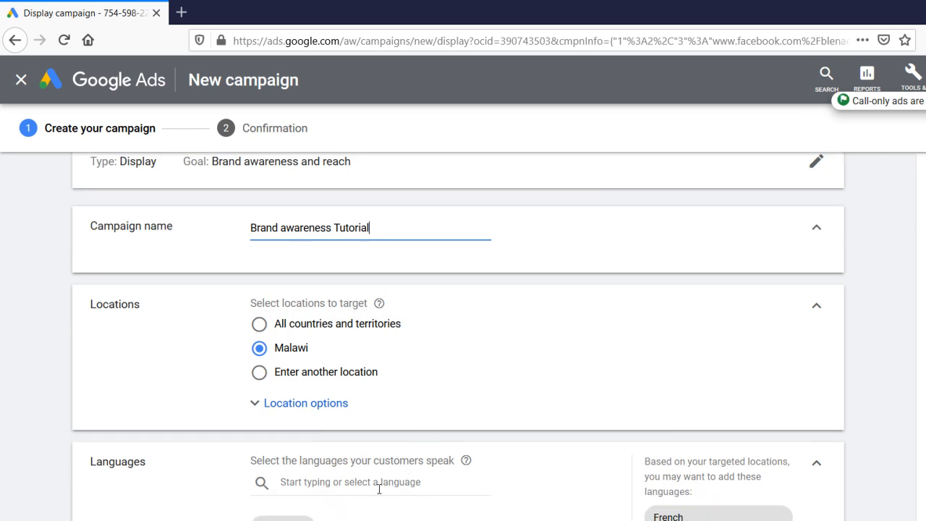
{"action": "scroll", "coordinate": [432, 488], "scroll_direction": "down", "scroll_amount": 1}
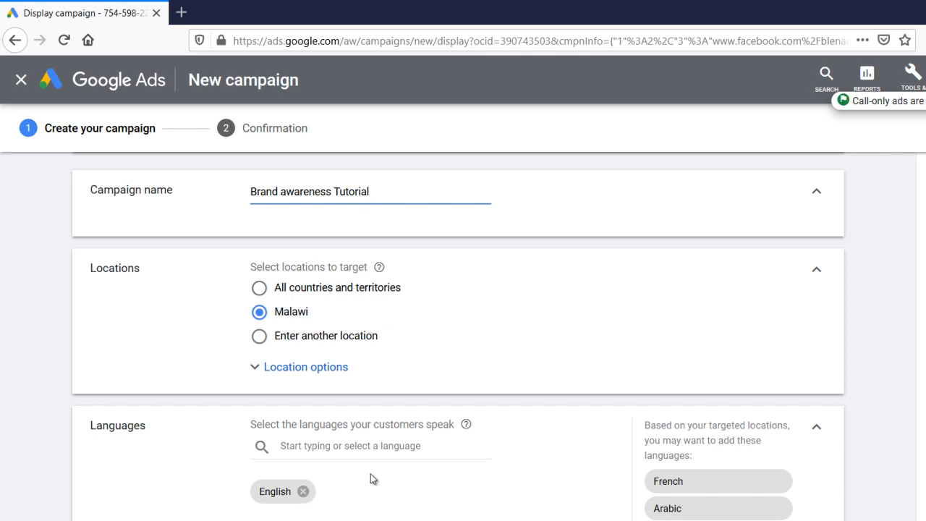
{"action": "scroll", "coordinate": [374, 478], "scroll_direction": "down", "scroll_amount": 1}
{"action": "scroll", "coordinate": [374, 464], "scroll_direction": "down", "scroll_amount": 6}
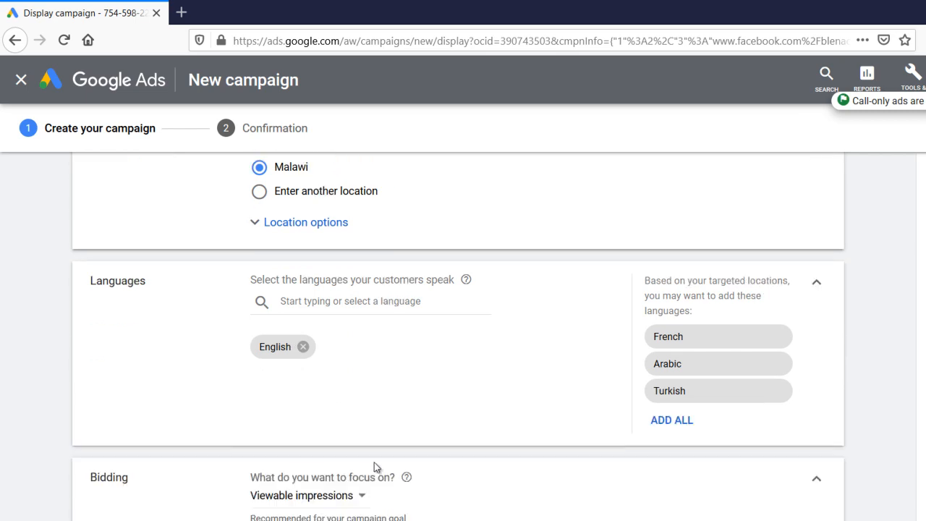
{"action": "scroll", "coordinate": [375, 463], "scroll_direction": "down", "scroll_amount": 4}
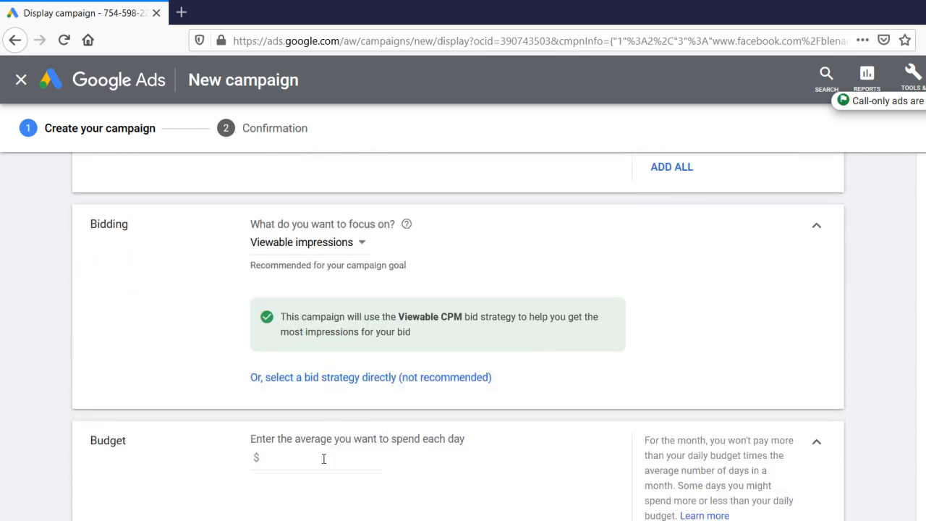
{"action": "left_click", "coordinate": [323, 459]}
{"action": "type", "text": "5"}
Step: Set the campaign's end date to May 8, 2020
{"action": "scroll", "coordinate": [355, 445], "scroll_direction": "down", "scroll_amount": 2}
{"action": "scroll", "coordinate": [355, 445], "scroll_direction": "down", "scroll_amount": 2}
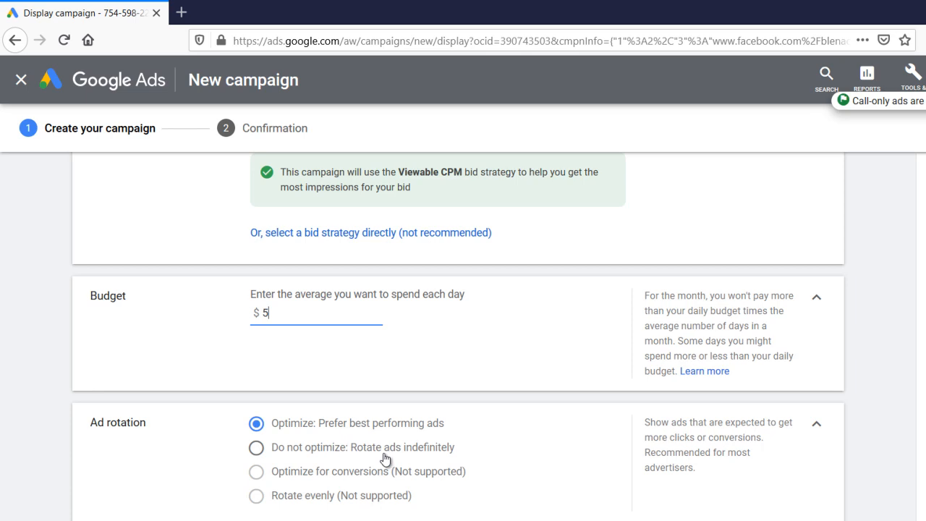
{"action": "scroll", "coordinate": [411, 435], "scroll_direction": "down", "scroll_amount": 3}
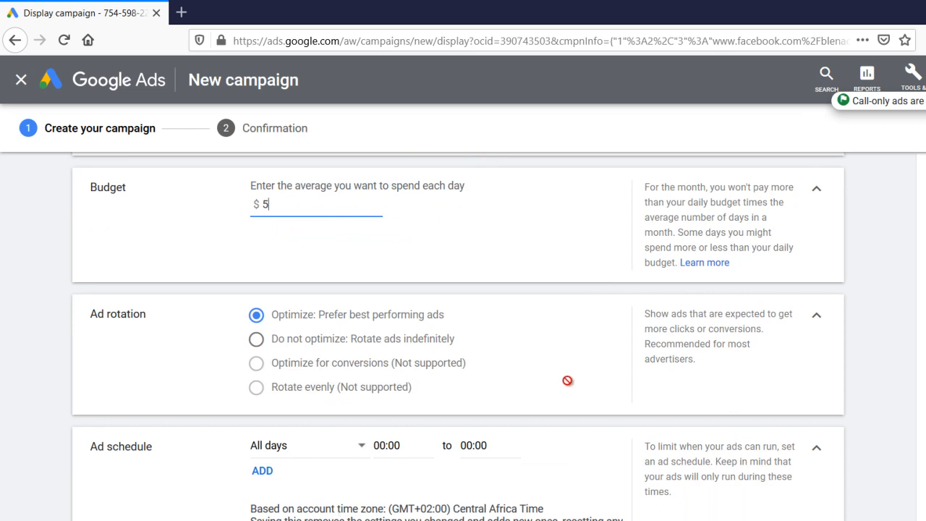
{"action": "scroll", "coordinate": [502, 413], "scroll_direction": "down", "scroll_amount": 2}
{"action": "scroll", "coordinate": [472, 445], "scroll_direction": "down", "scroll_amount": 1}
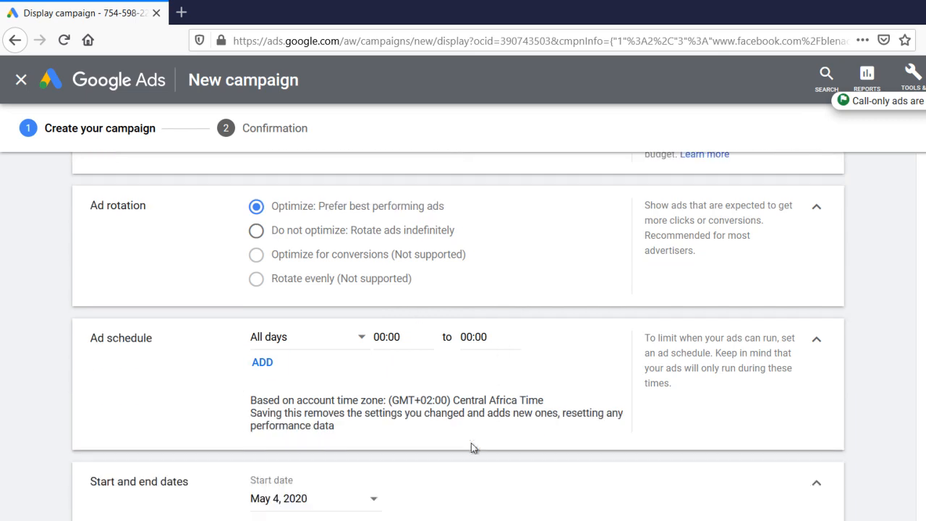
{"action": "scroll", "coordinate": [361, 479], "scroll_direction": "down", "scroll_amount": 1}
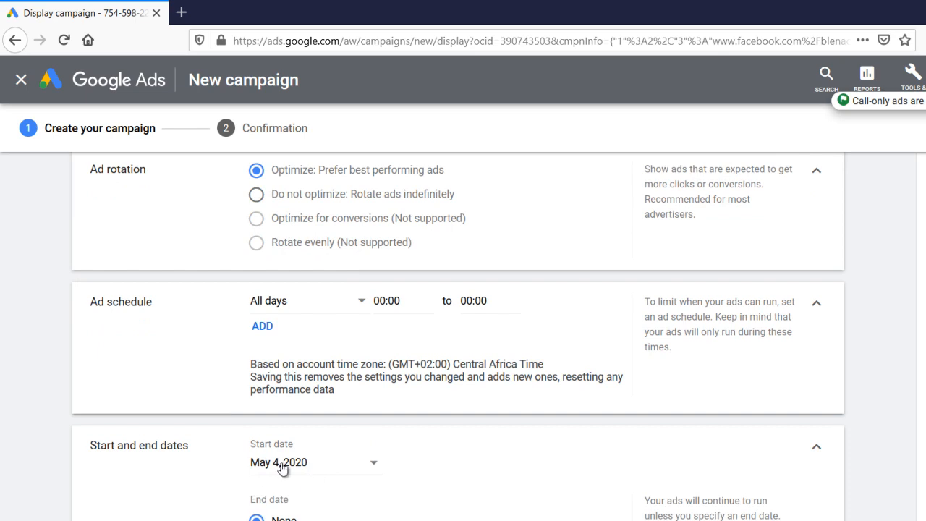
{"action": "scroll", "coordinate": [353, 509], "scroll_direction": "down", "scroll_amount": 1}
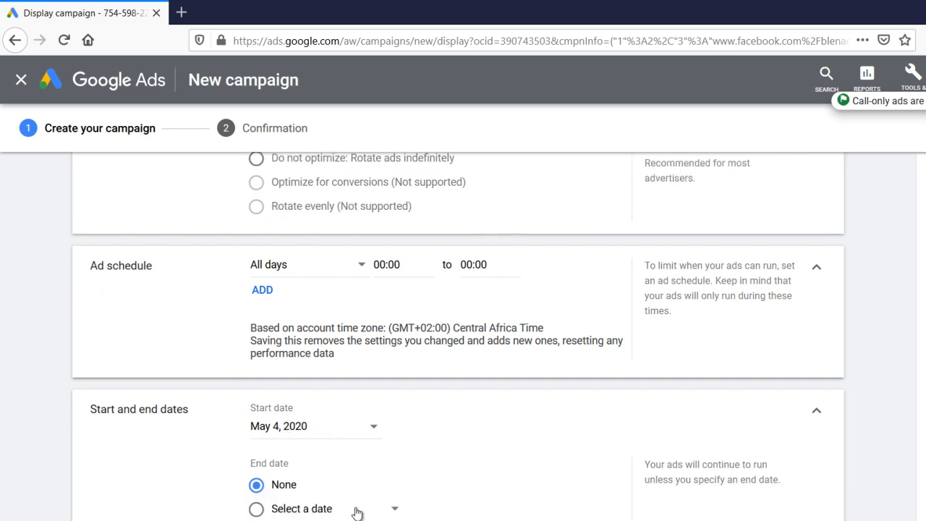
{"action": "left_click", "coordinate": [357, 512]}
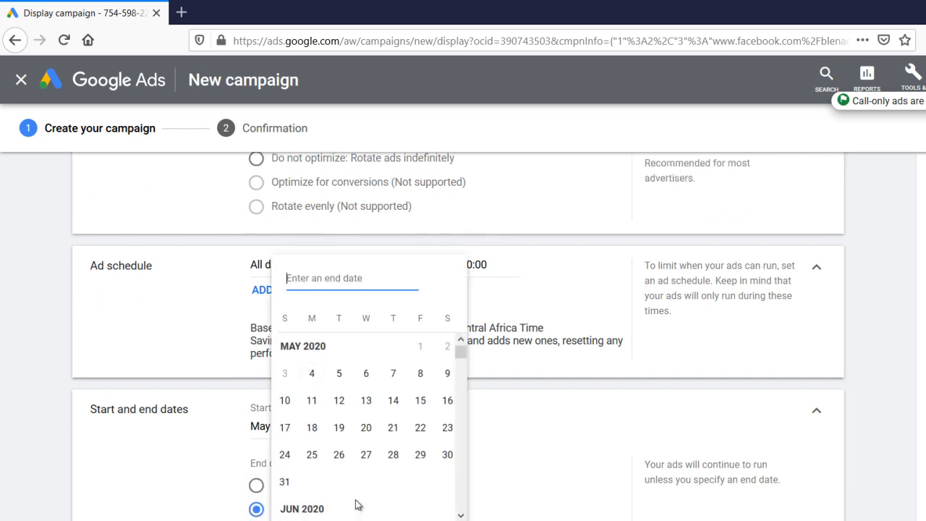
{"action": "left_click", "coordinate": [422, 378]}
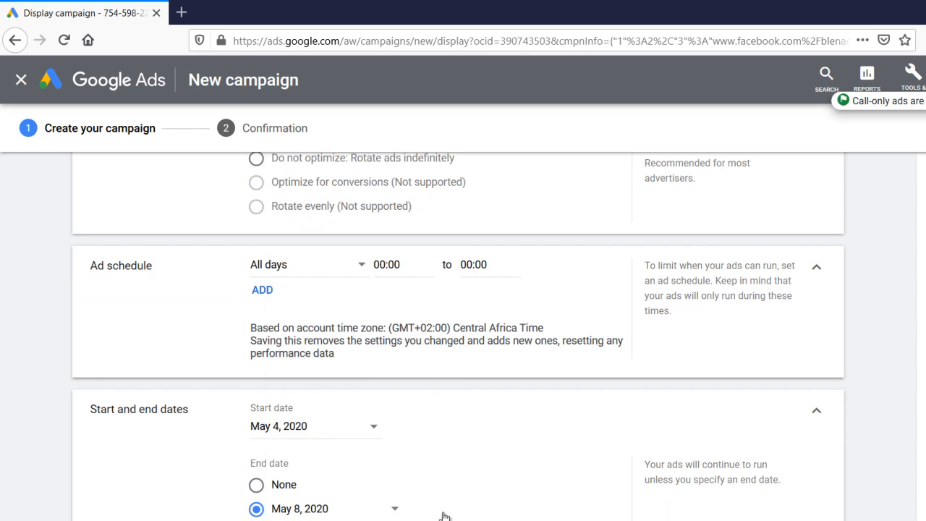
Step: Rename the ad group as "Ad group One"
{"action": "scroll", "coordinate": [437, 471], "scroll_direction": "down", "scroll_amount": 2}
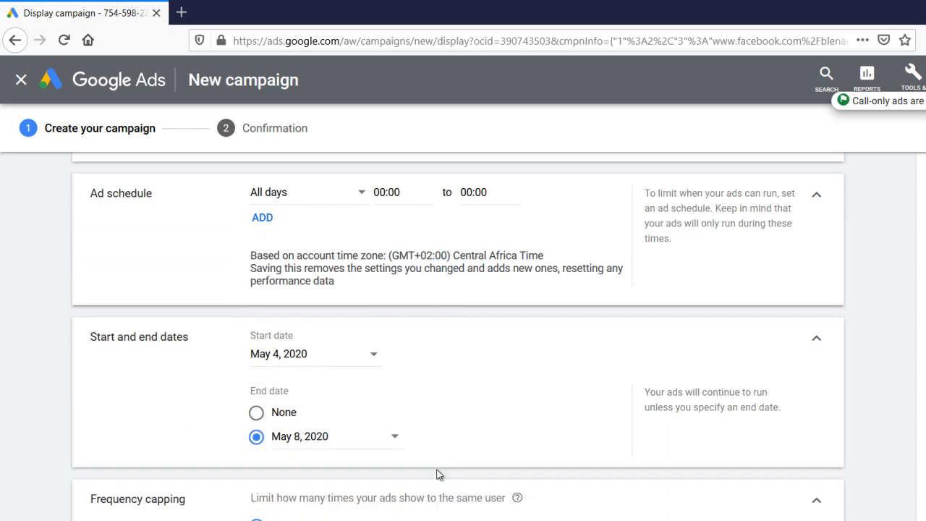
{"action": "scroll", "coordinate": [437, 475], "scroll_direction": "down", "scroll_amount": 1}
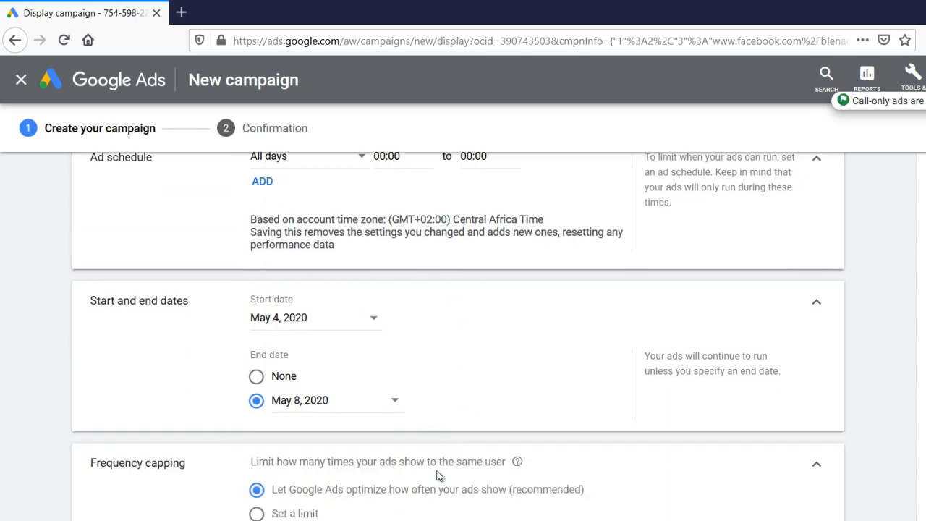
{"action": "scroll", "coordinate": [437, 476], "scroll_direction": "down", "scroll_amount": 1}
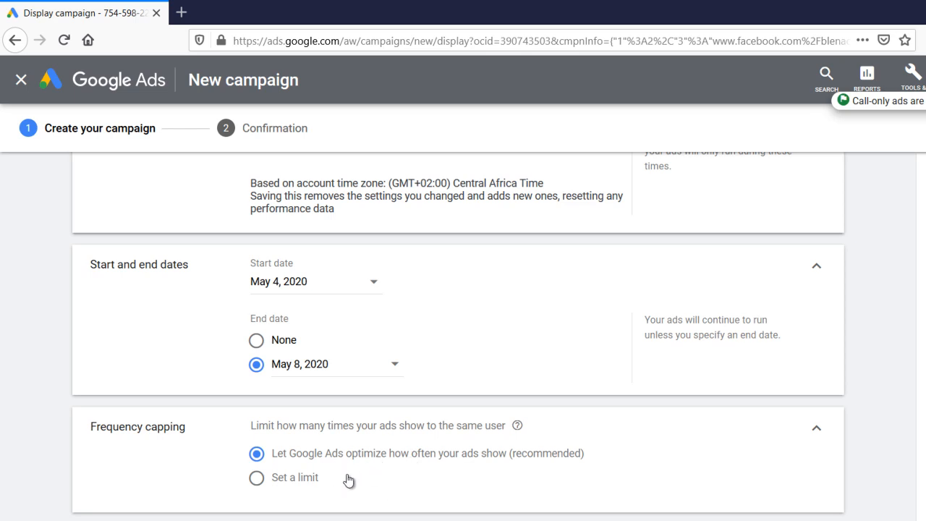
{"action": "scroll", "coordinate": [372, 470], "scroll_direction": "down", "scroll_amount": 2}
{"action": "scroll", "coordinate": [373, 471], "scroll_direction": "down", "scroll_amount": 5}
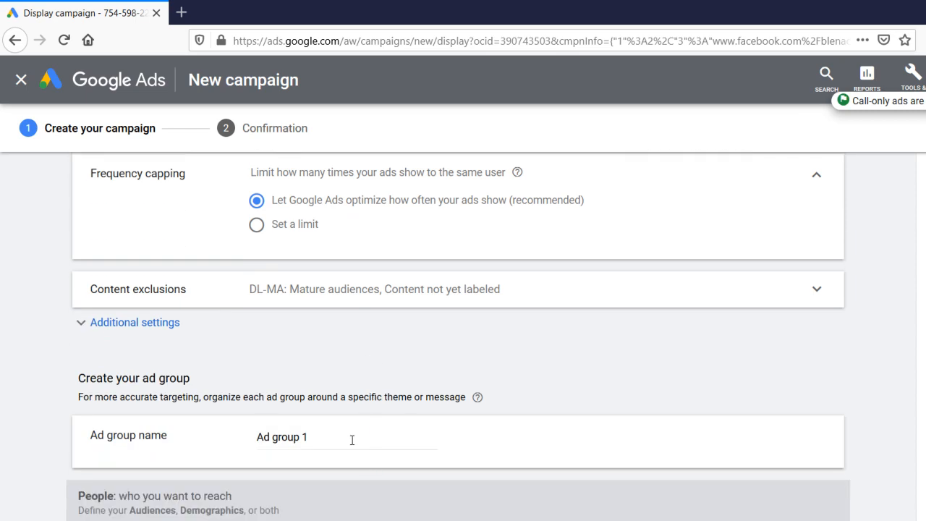
{"action": "left_click", "coordinate": [343, 440]}
{"action": "left_click_drag", "start_coordinate": [323, 438], "coordinate": [300, 437]}
{"action": "key", "text": "BackSpace"}
{"action": "type", "text": "One"}
Step: Search the ad group's targetable audiences for "marketing"
{"action": "scroll", "coordinate": [378, 410], "scroll_direction": "down", "scroll_amount": 4}
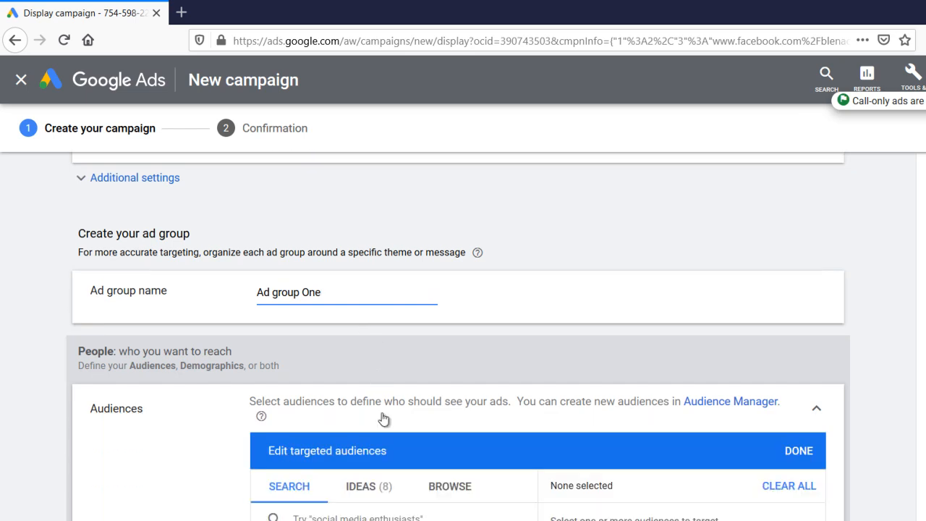
{"action": "scroll", "coordinate": [492, 339], "scroll_direction": "down", "scroll_amount": 2}
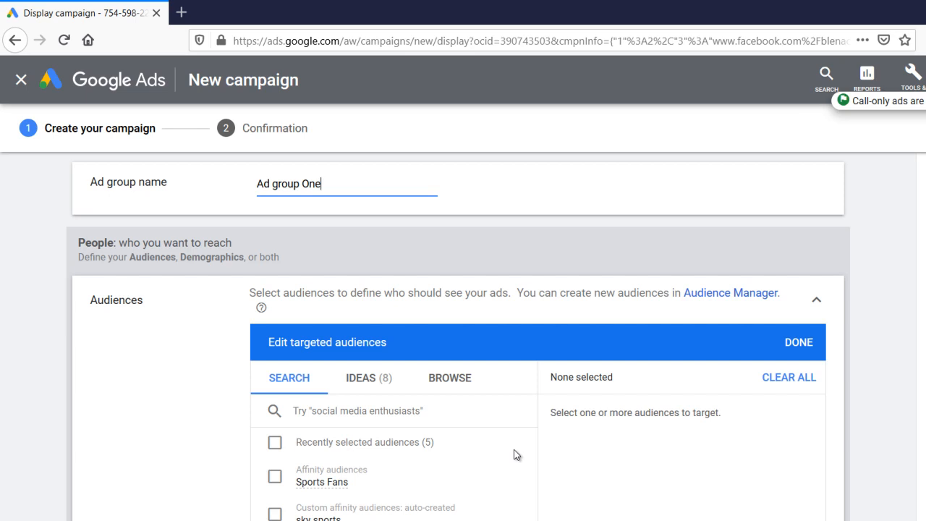
{"action": "left_click", "coordinate": [426, 411]}
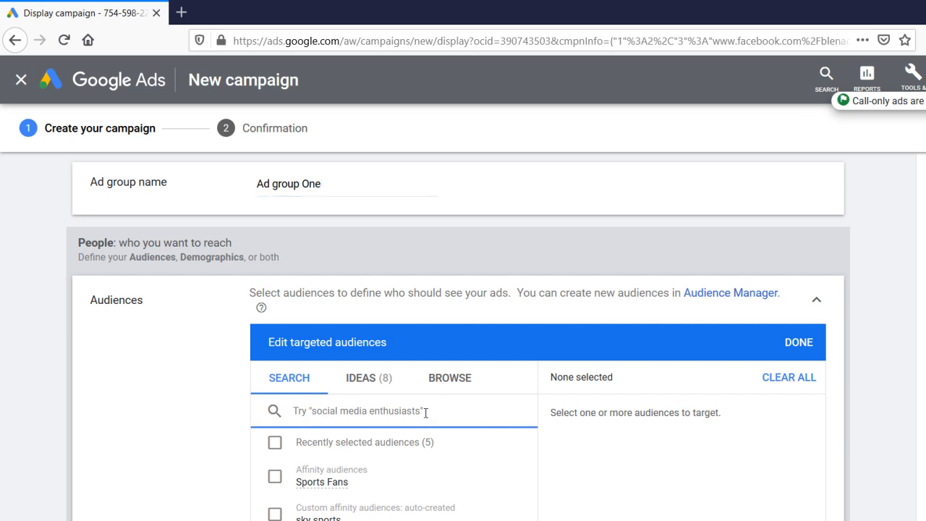
{"action": "type", "text": "mark"}
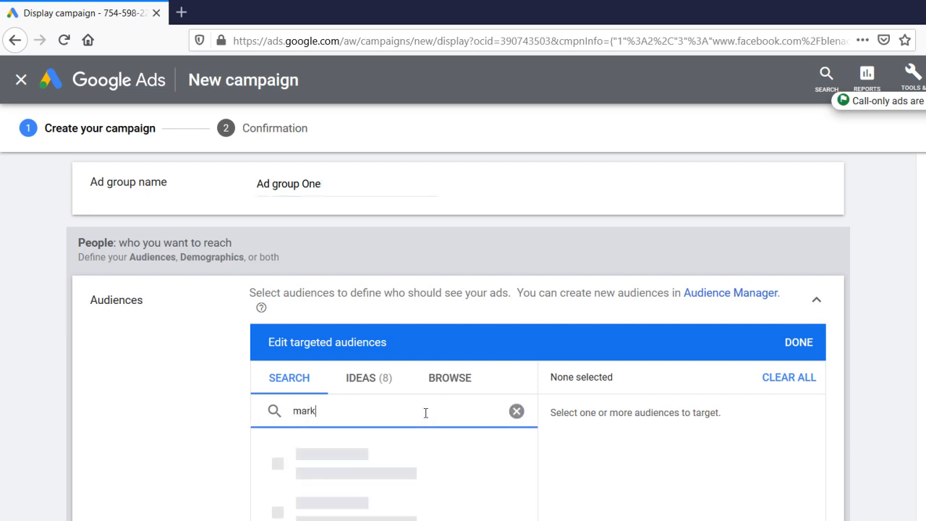
{"action": "type", "text": "eti"}
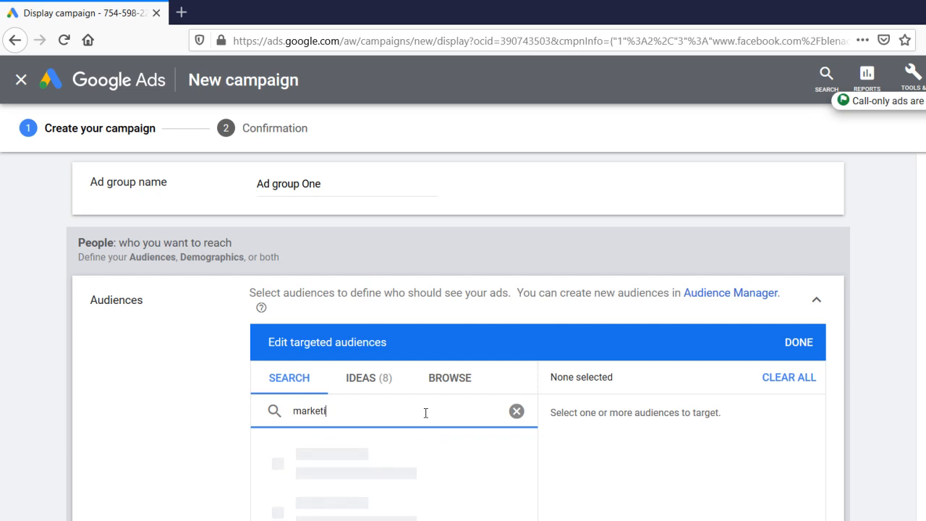
{"action": "type", "text": "ng"}
{"action": "scroll", "coordinate": [421, 440], "scroll_direction": "down", "scroll_amount": 1}
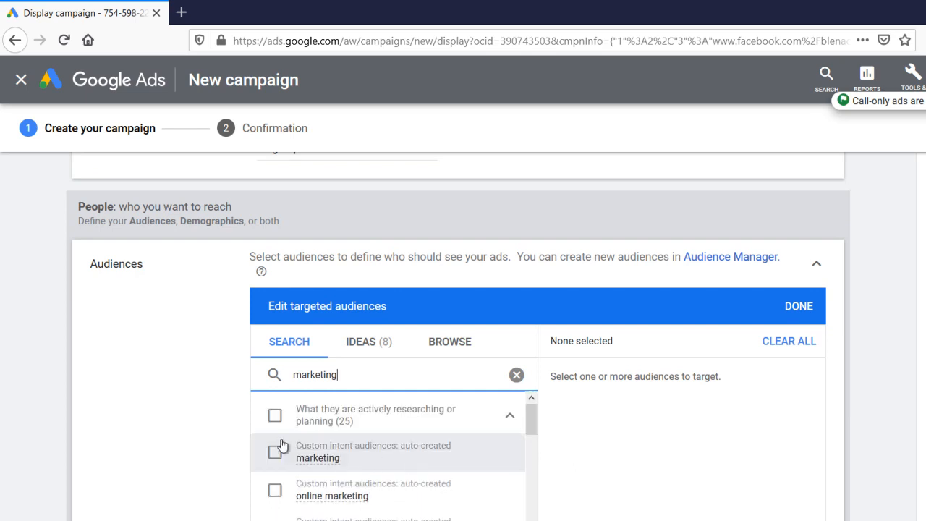
Step: Target the custom intent audiences marketing, online marketing, digital marketing services, and sales training and strategies
{"action": "left_click", "coordinate": [277, 453]}
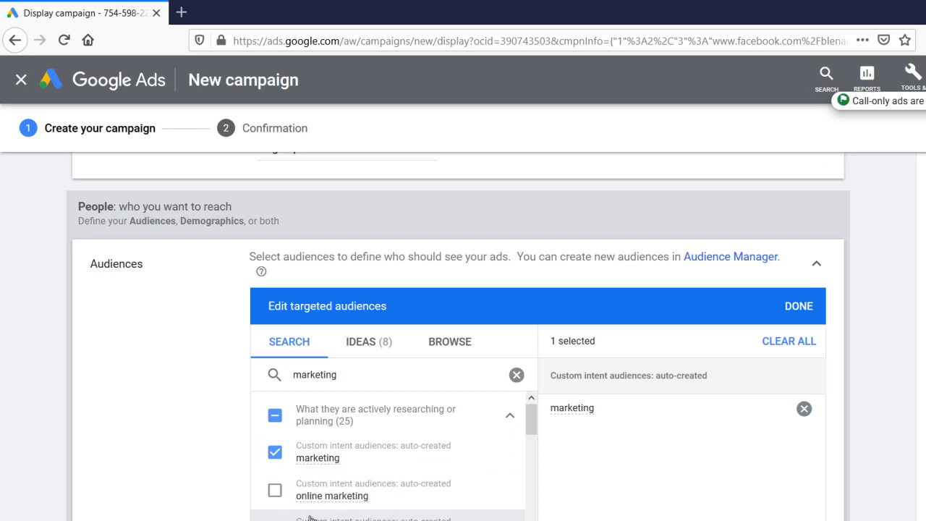
{"action": "left_click", "coordinate": [275, 492]}
{"action": "scroll", "coordinate": [275, 499], "scroll_direction": "down", "scroll_amount": 2}
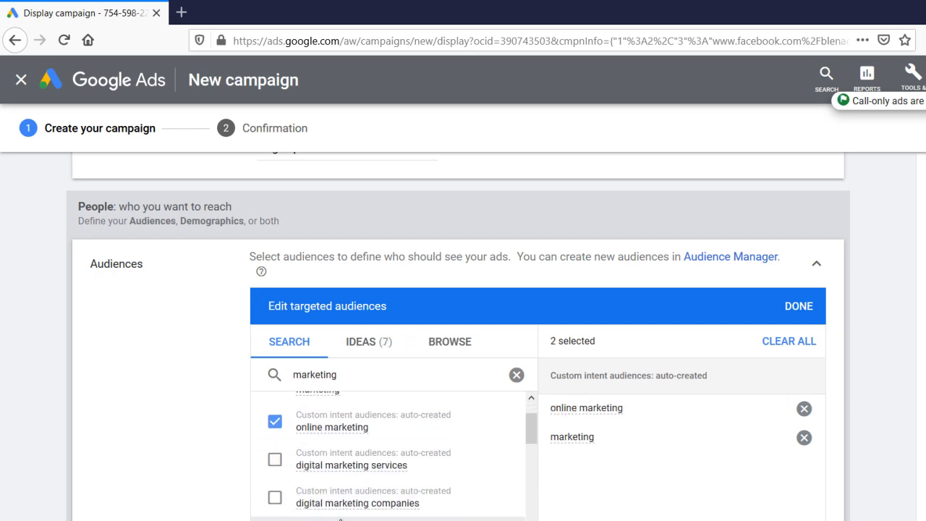
{"action": "left_click", "coordinate": [275, 460]}
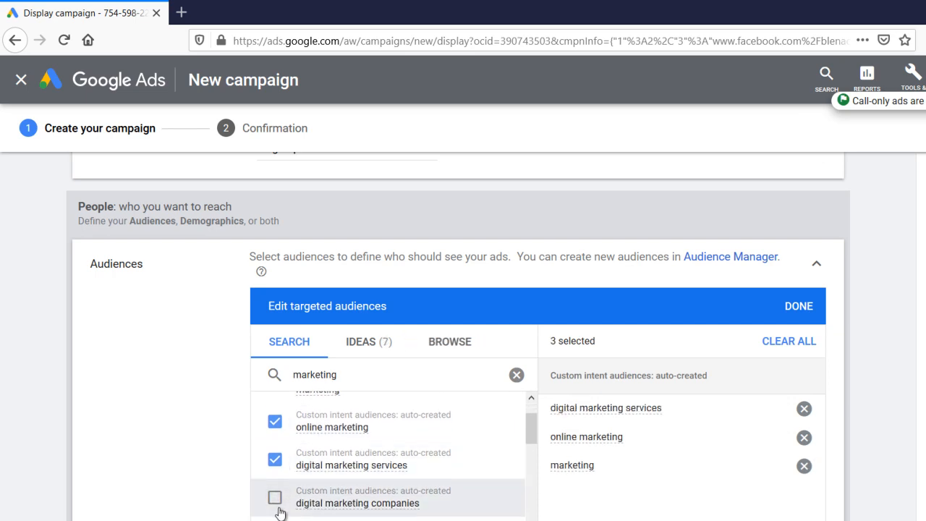
{"action": "scroll", "coordinate": [280, 510], "scroll_direction": "down", "scroll_amount": 2}
{"action": "left_click", "coordinate": [275, 467]}
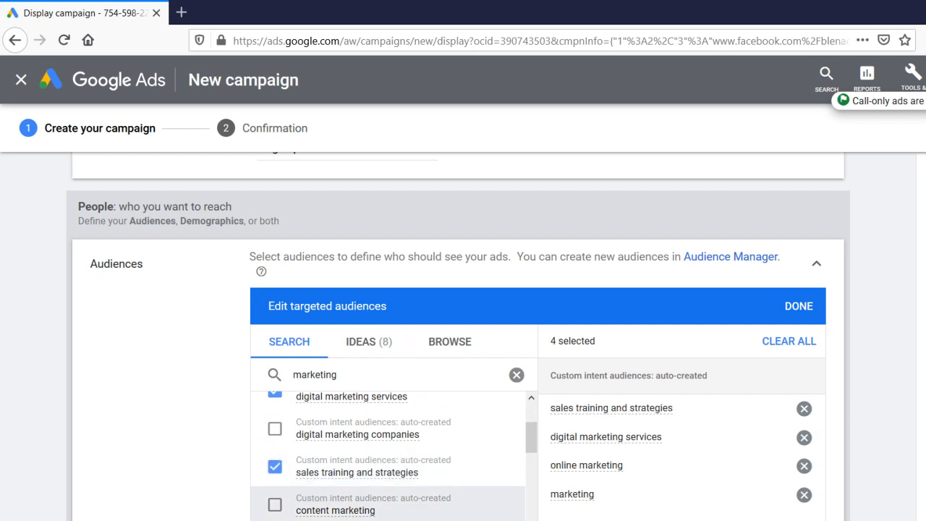
Step: Add the custom intent audiences content marketing and marketing strategies, plus the in-market audience SEO & SEM Services, to the targeting
{"action": "left_click", "coordinate": [275, 504]}
{"action": "scroll", "coordinate": [275, 507], "scroll_direction": "down", "scroll_amount": 2}
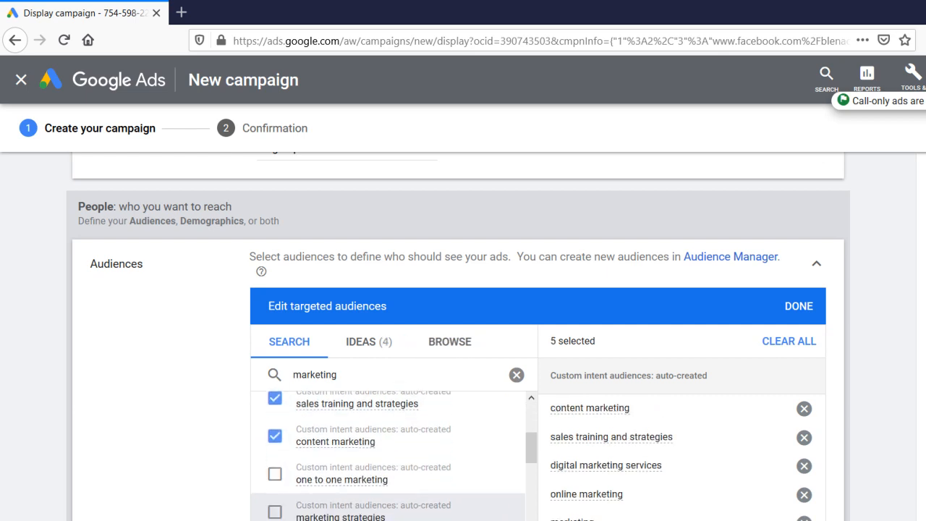
{"action": "left_click", "coordinate": [275, 511]}
{"action": "scroll", "coordinate": [275, 510], "scroll_direction": "down", "scroll_amount": 4}
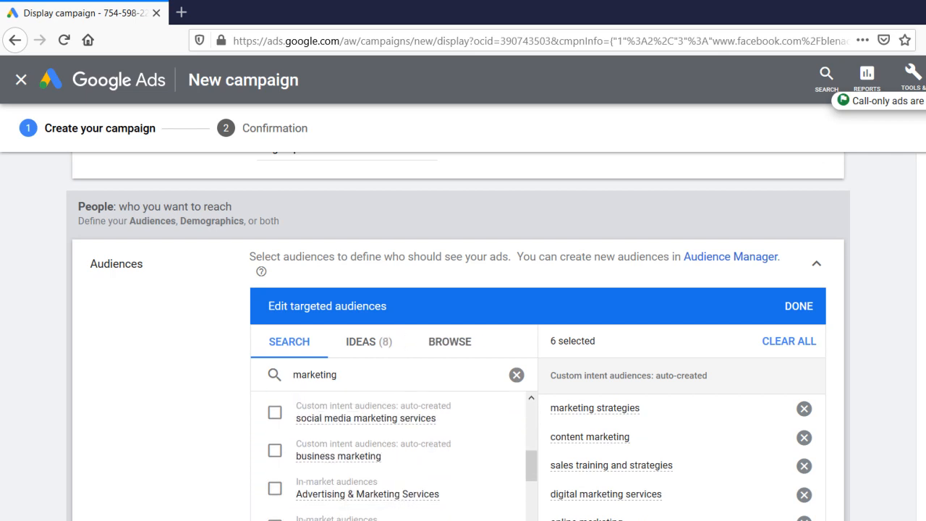
{"action": "left_click", "coordinate": [274, 520]}
{"action": "scroll", "coordinate": [387, 513], "scroll_direction": "down", "scroll_amount": 2}
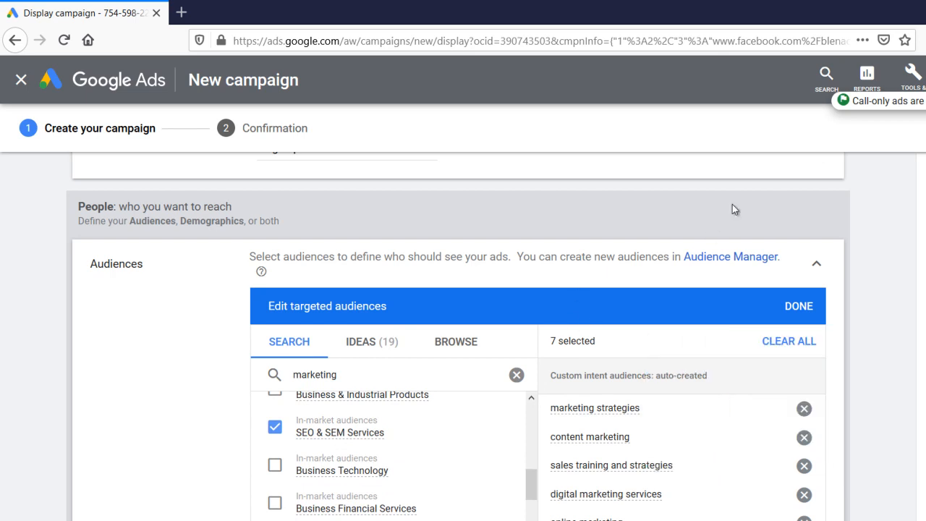
Step: Exclude the age groups 55 - 64, 65+ and Unknown from the targeted demographics
{"action": "scroll", "coordinate": [750, 214], "scroll_direction": "down", "scroll_amount": 2}
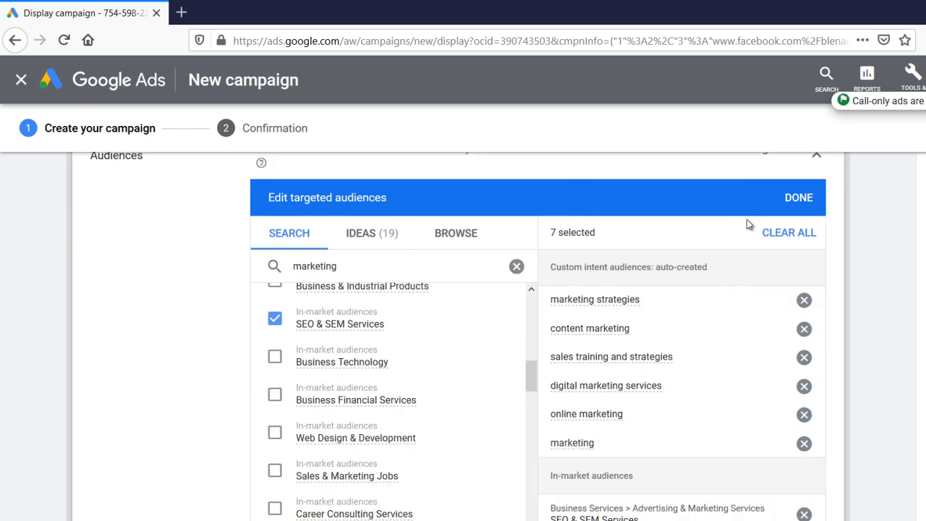
{"action": "scroll", "coordinate": [731, 250], "scroll_direction": "down", "scroll_amount": 3}
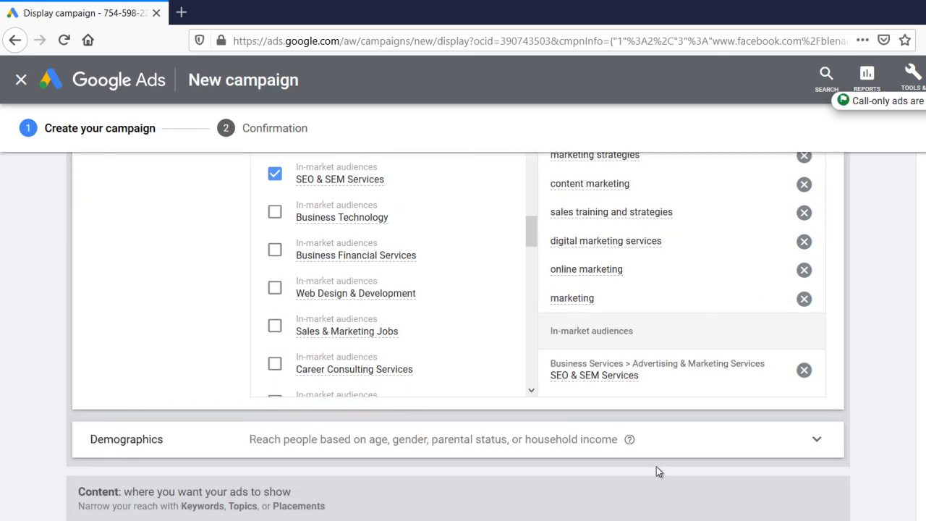
{"action": "left_click", "coordinate": [817, 439]}
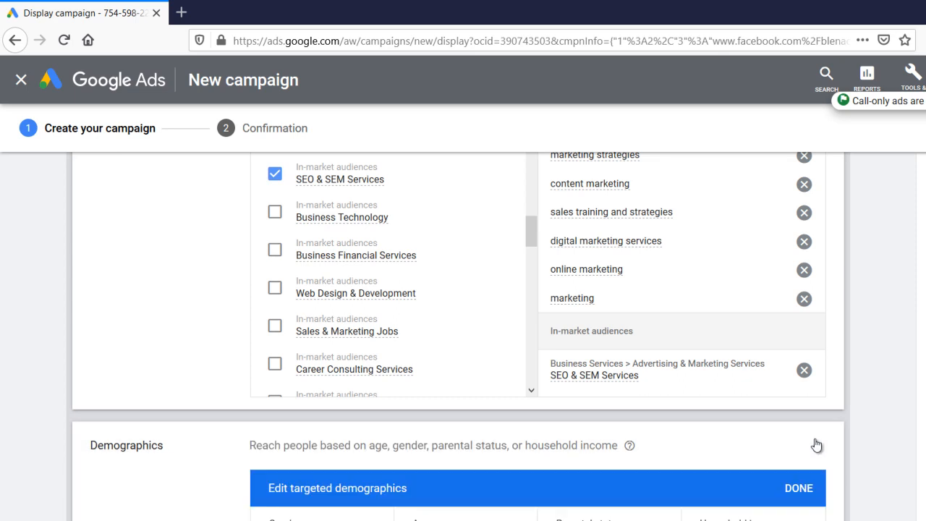
{"action": "scroll", "coordinate": [809, 441], "scroll_direction": "down", "scroll_amount": 2}
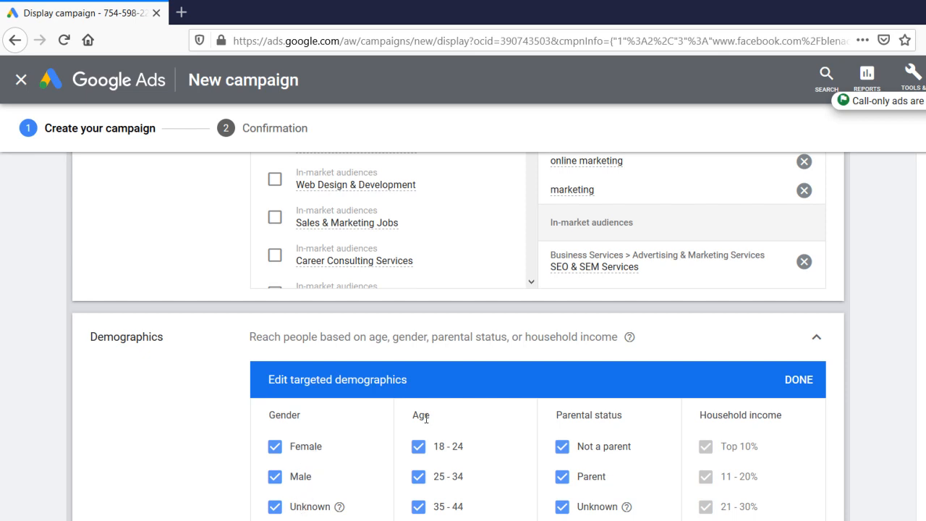
{"action": "scroll", "coordinate": [436, 432], "scroll_direction": "down", "scroll_amount": 1}
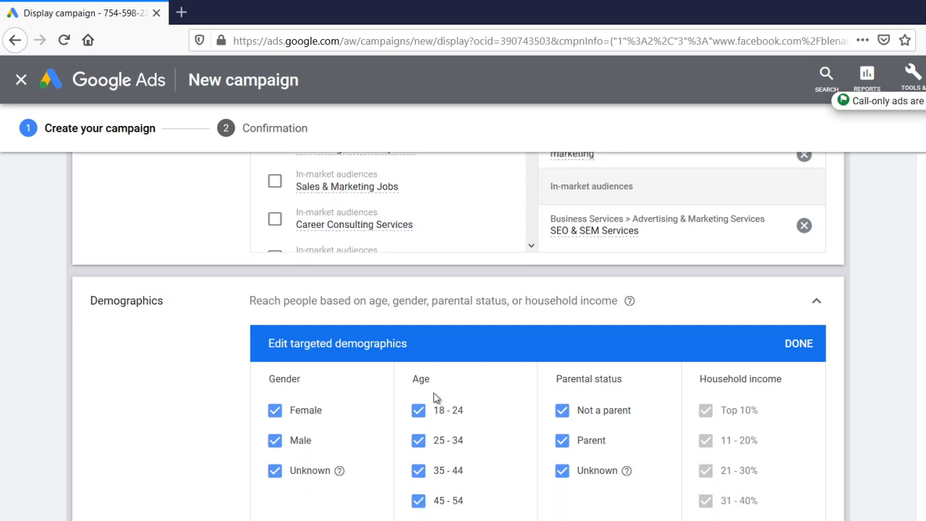
{"action": "scroll", "coordinate": [437, 432], "scroll_direction": "down", "scroll_amount": 1}
{"action": "left_click", "coordinate": [418, 520]}
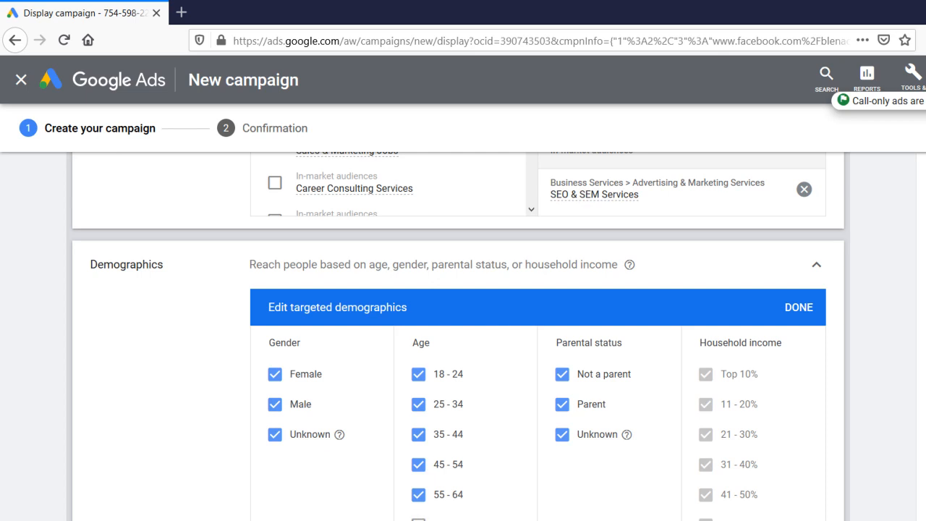
{"action": "left_click", "coordinate": [419, 495]}
{"action": "scroll", "coordinate": [619, 388], "scroll_direction": "down", "scroll_amount": 2}
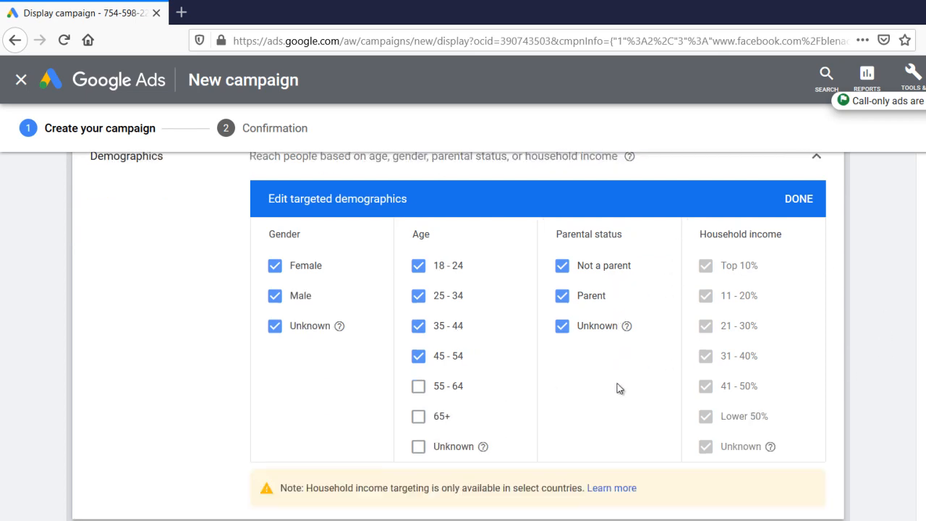
Step: Set the ad group's viewable CPM bid to $0.4, keeping the preset targeting expansion
{"action": "scroll", "coordinate": [617, 382], "scroll_direction": "down", "scroll_amount": 5}
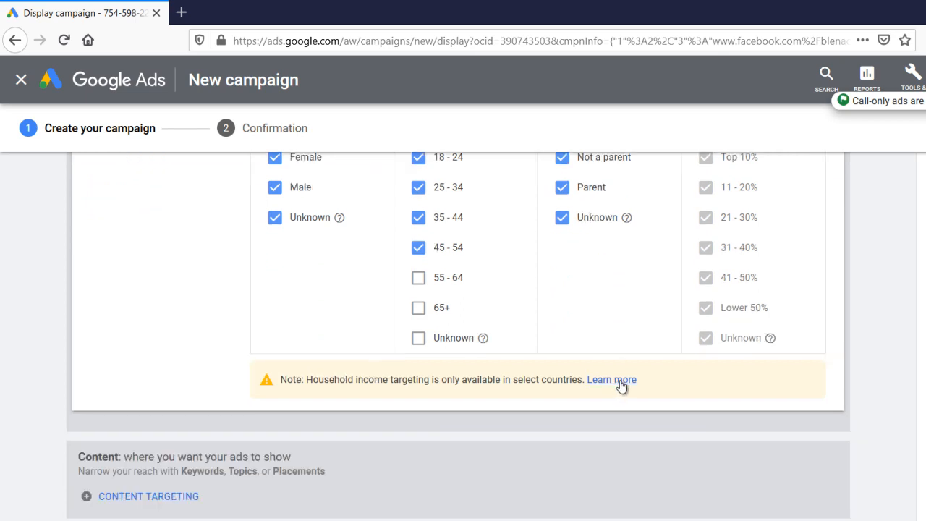
{"action": "scroll", "coordinate": [624, 382], "scroll_direction": "down", "scroll_amount": 1}
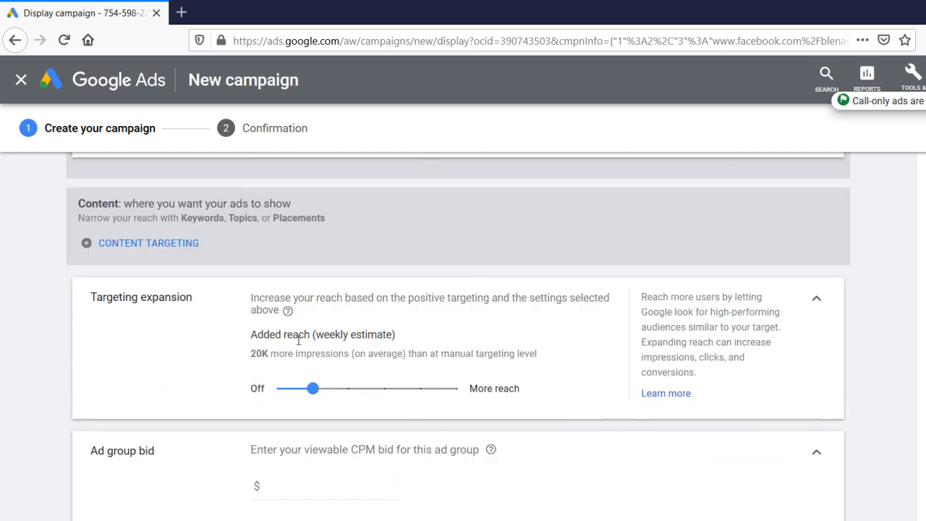
{"action": "left_click", "coordinate": [301, 486]}
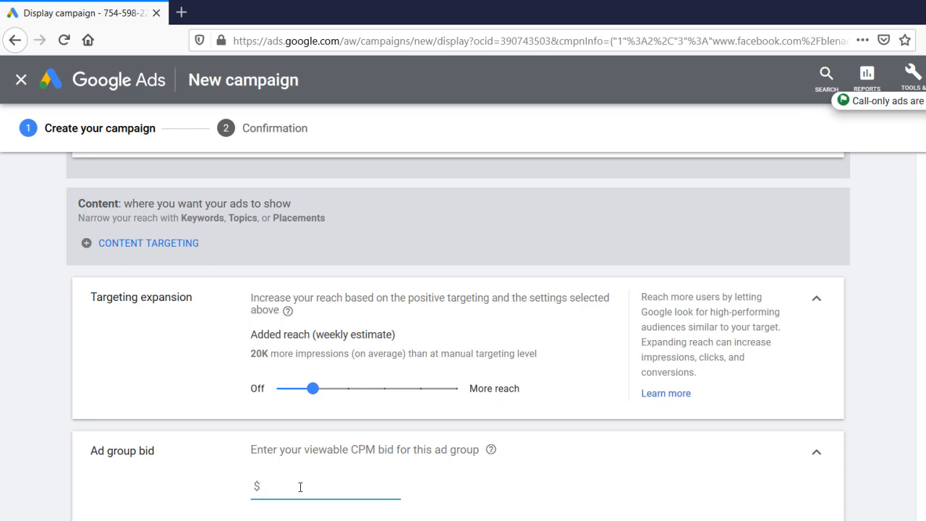
{"action": "type", "text": "0.4"}
{"action": "scroll", "coordinate": [523, 397], "scroll_direction": "down", "scroll_amount": 1}
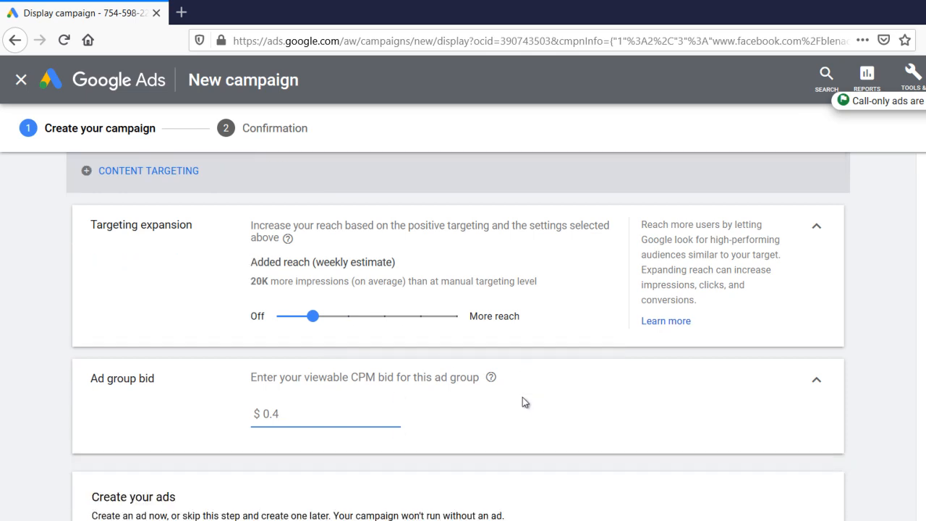
Step: Create the campaign and start a new ad in Ad group One
{"action": "scroll", "coordinate": [416, 423], "scroll_direction": "down", "scroll_amount": 1}
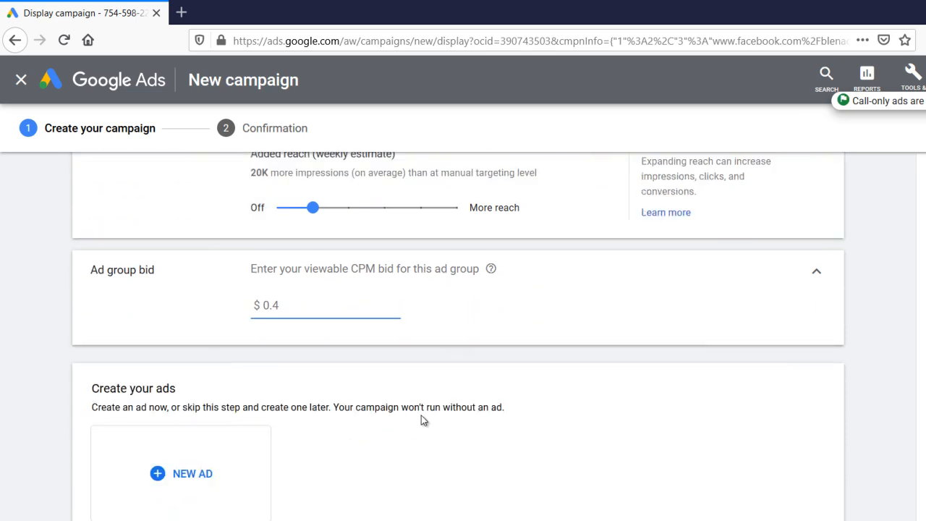
{"action": "scroll", "coordinate": [423, 420], "scroll_direction": "down", "scroll_amount": 1}
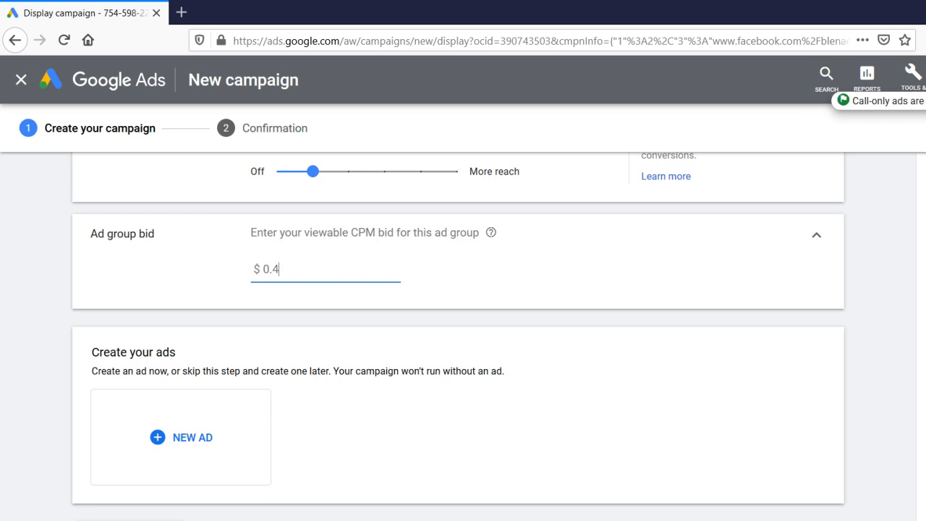
{"action": "left_click", "coordinate": [130, 520]}
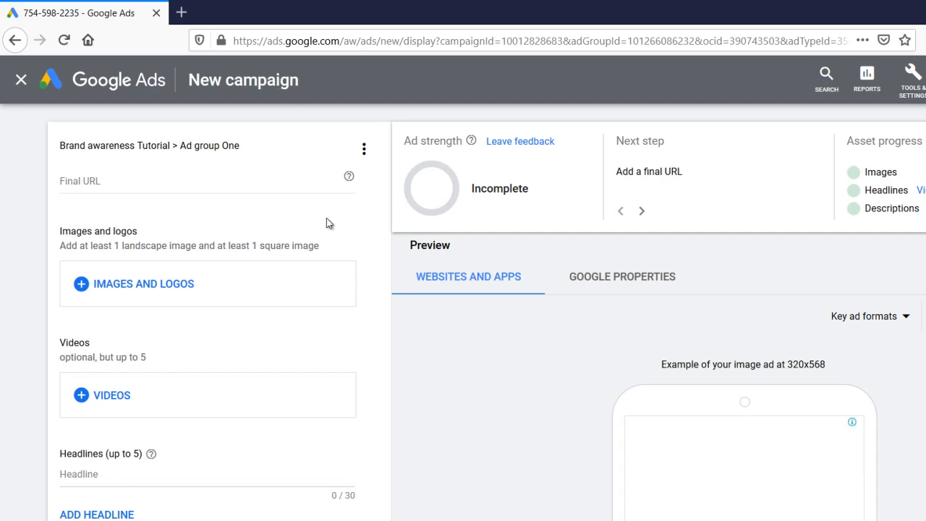
{"action": "scroll", "coordinate": [410, 236], "scroll_direction": "down", "scroll_amount": 3}
{"action": "scroll", "coordinate": [486, 312], "scroll_direction": "down", "scroll_amount": 2}
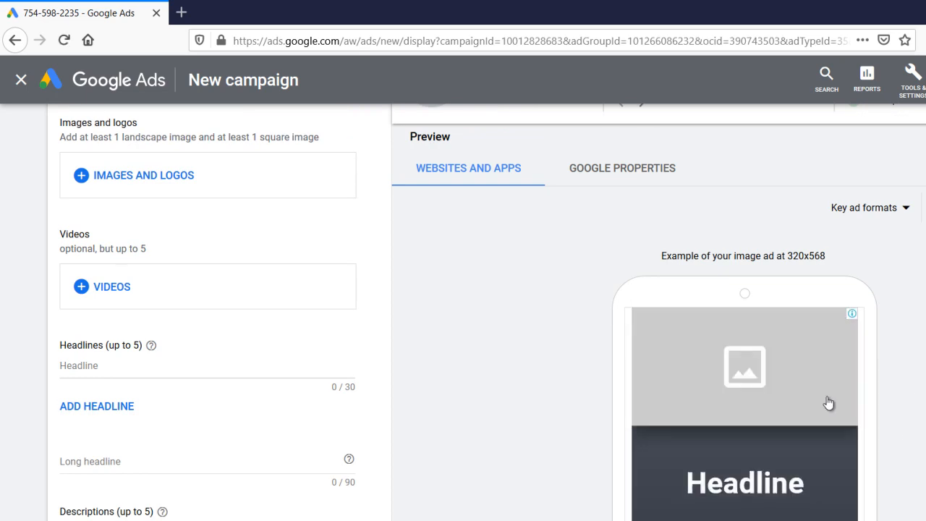
{"action": "scroll", "coordinate": [772, 298], "scroll_direction": "up", "scroll_amount": 1}
{"action": "scroll", "coordinate": [772, 298], "scroll_direction": "up", "scroll_amount": 1}
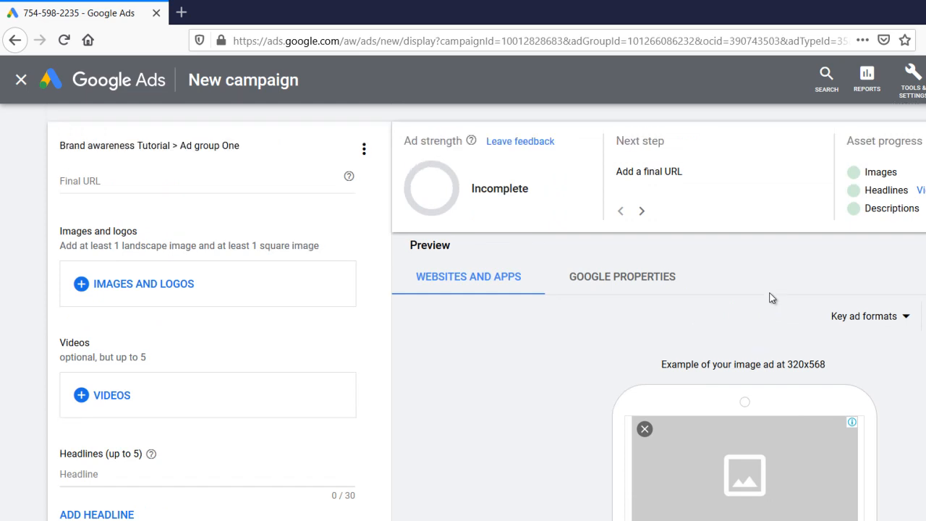
{"action": "left_click", "coordinate": [169, 185]}
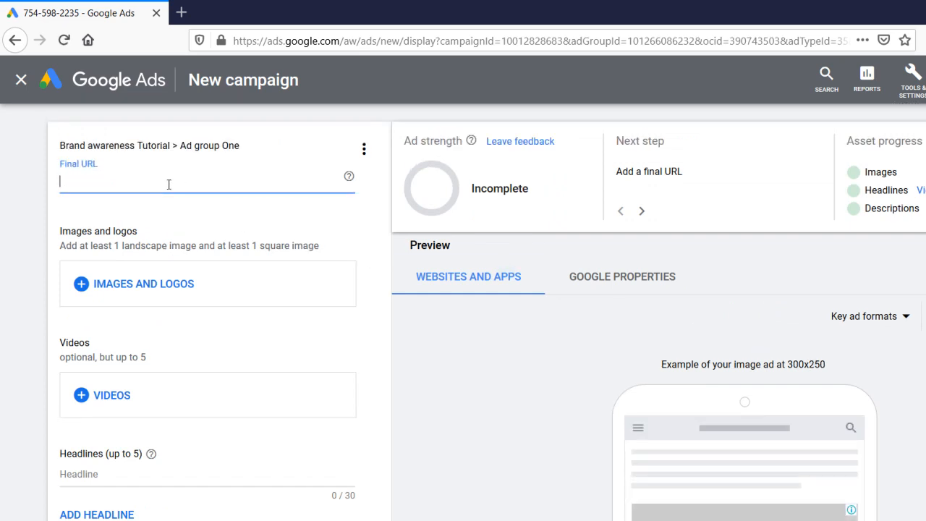
{"action": "type", "text": "www"}
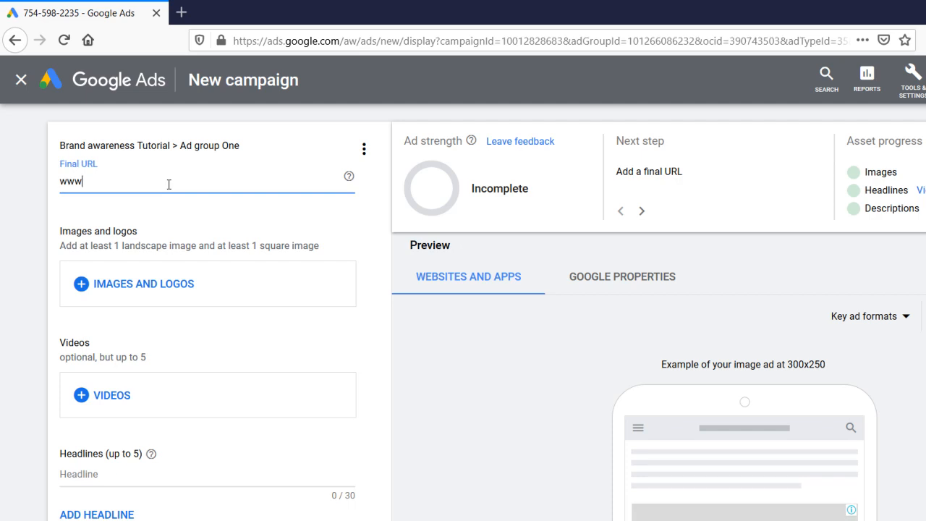
{"action": "type", "text": ".facebook."}
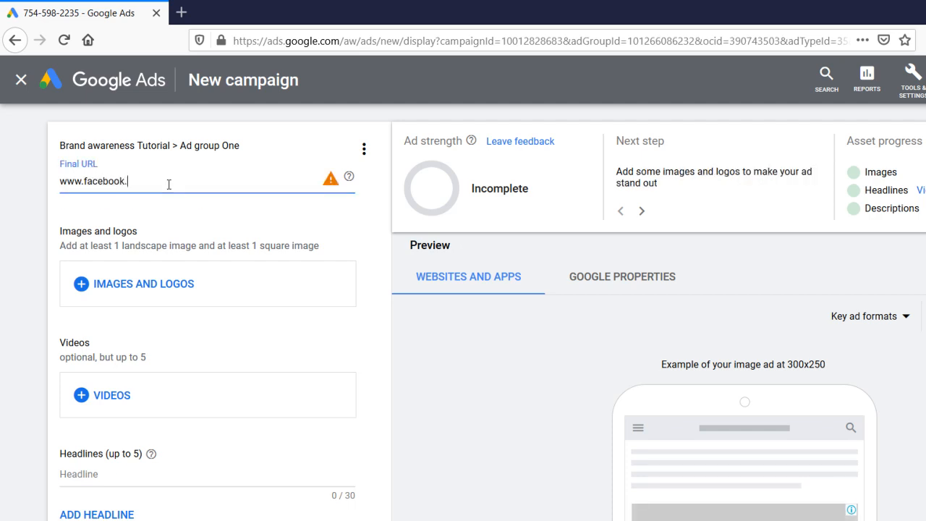
{"action": "type", "text": "com/b"}
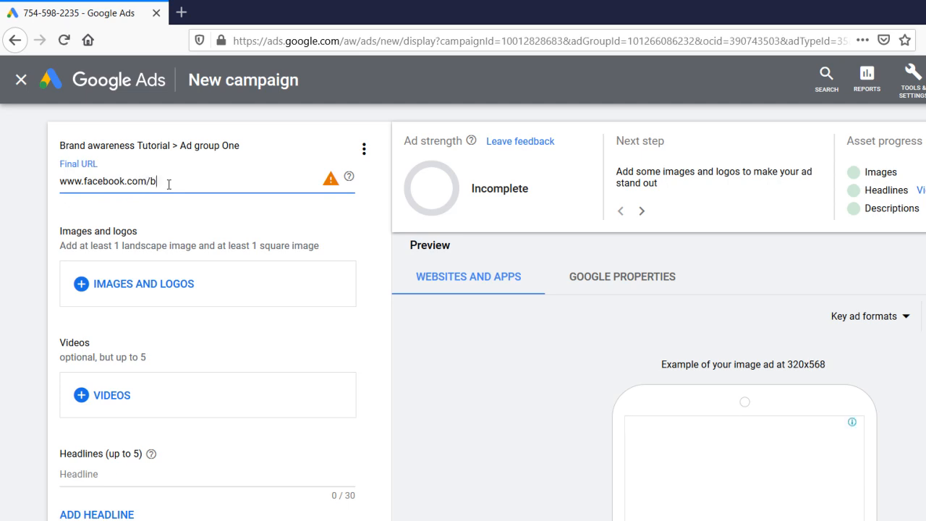
{"action": "type", "text": "le"}
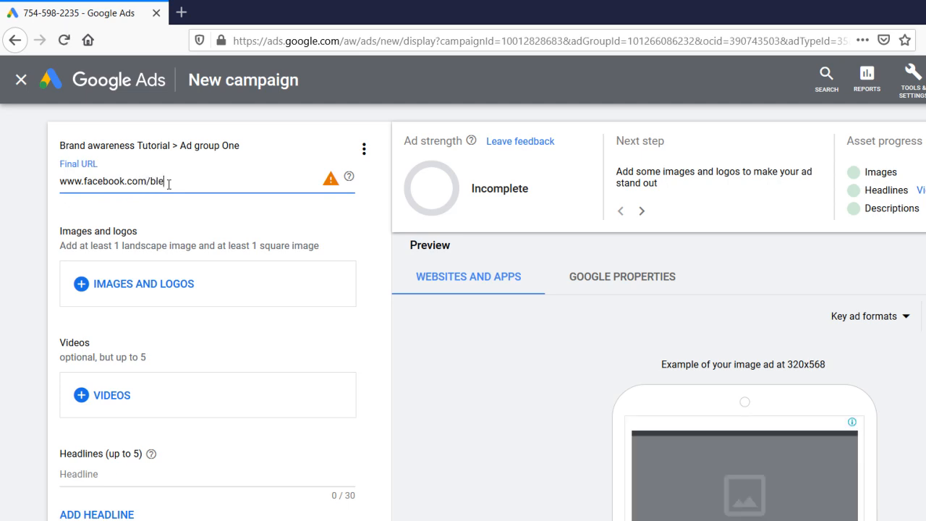
{"action": "type", "text": "nechisenga"}
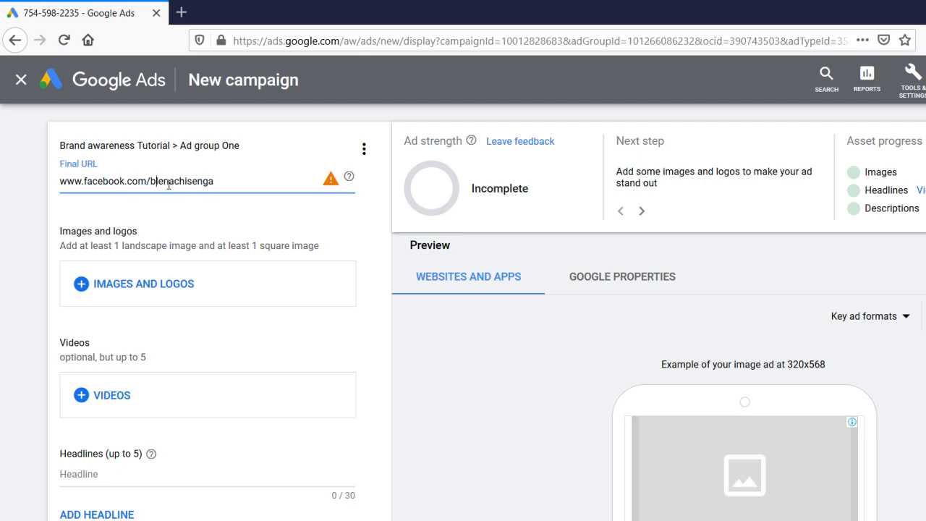
{"action": "key", "text": "Home"}
{"action": "type", "text": "https"}
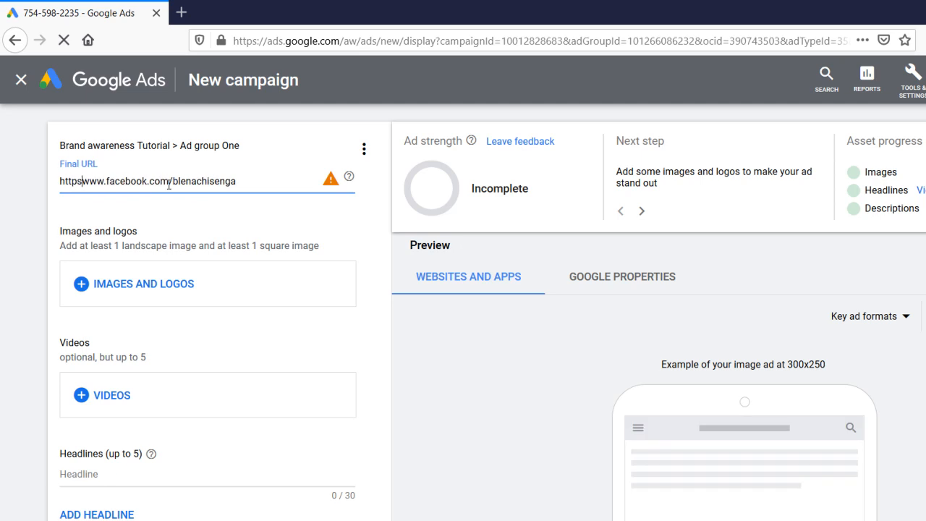
{"action": "type", "text": "://"}
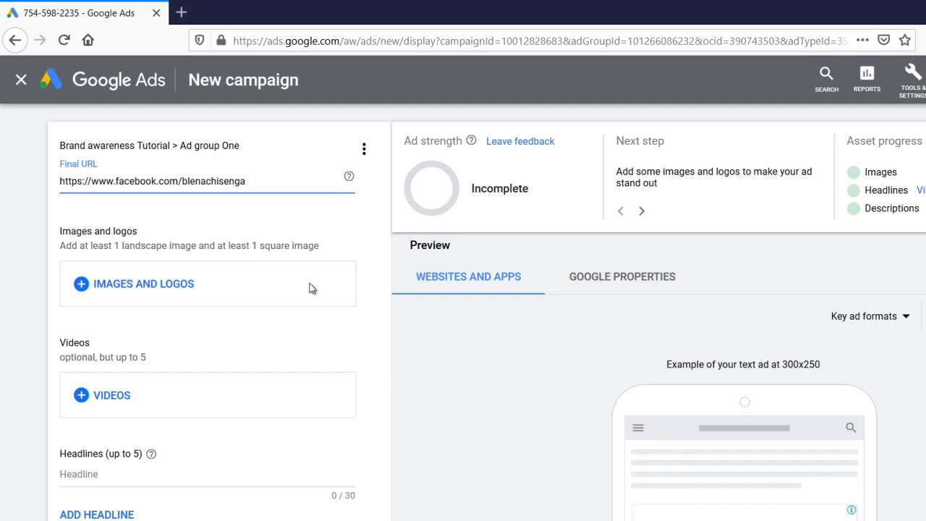
Step: Enter Learn Digital Marketing as the ad's first headline
{"action": "scroll", "coordinate": [326, 300], "scroll_direction": "down", "scroll_amount": 1}
{"action": "scroll", "coordinate": [851, 152], "scroll_direction": "up", "scroll_amount": 1}
{"action": "scroll", "coordinate": [615, 329], "scroll_direction": "down", "scroll_amount": 1}
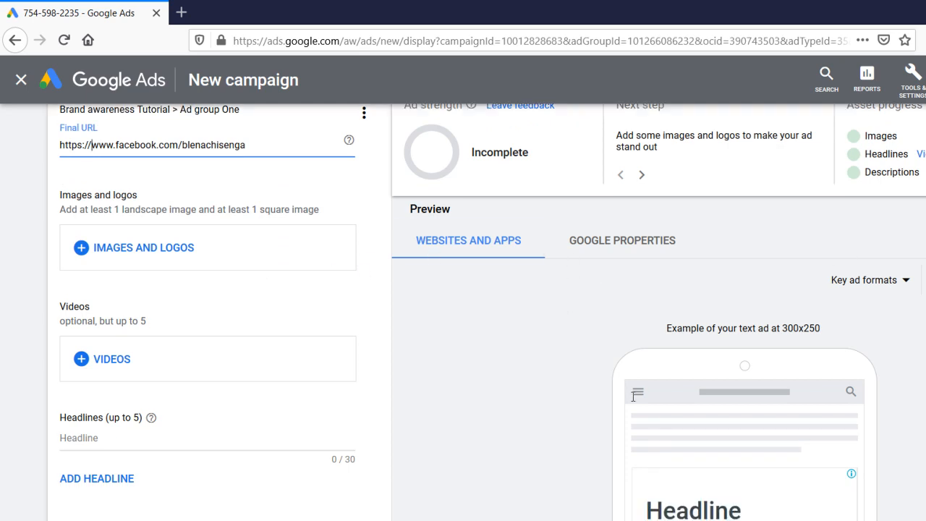
{"action": "left_click", "coordinate": [172, 442]}
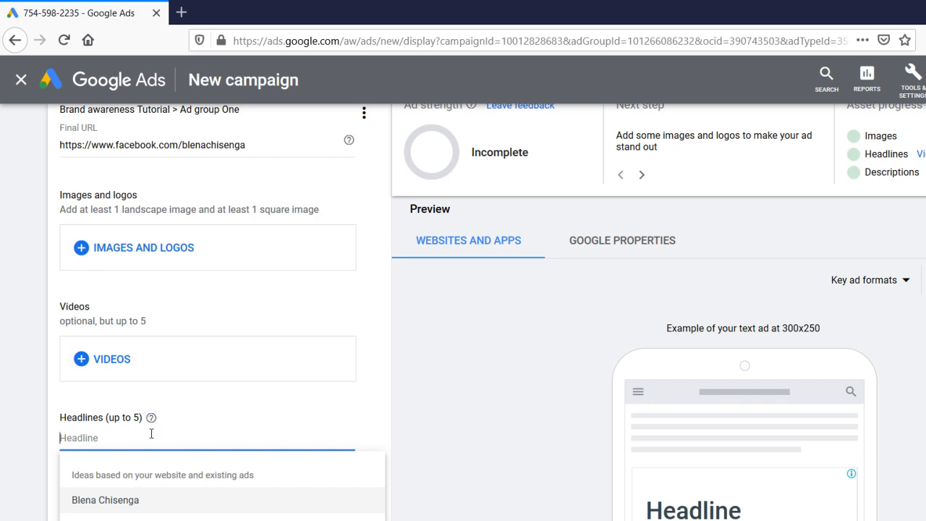
{"action": "type", "text": "Learn Difi"}
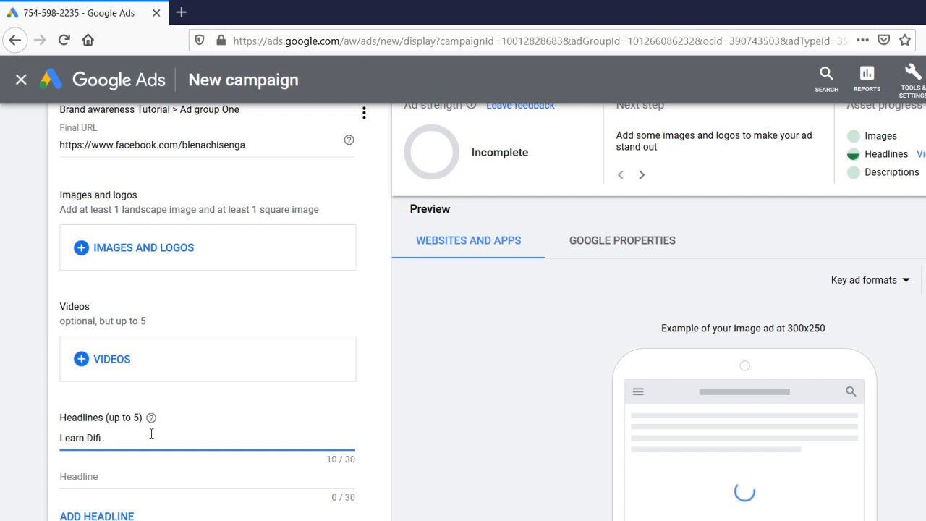
{"action": "type", "text": "ta"}
{"action": "key", "text": "BackSpace"}
{"action": "key", "text": "BackSpace"}
{"action": "key", "text": "BackSpace"}
{"action": "key", "text": "BackSpace"}
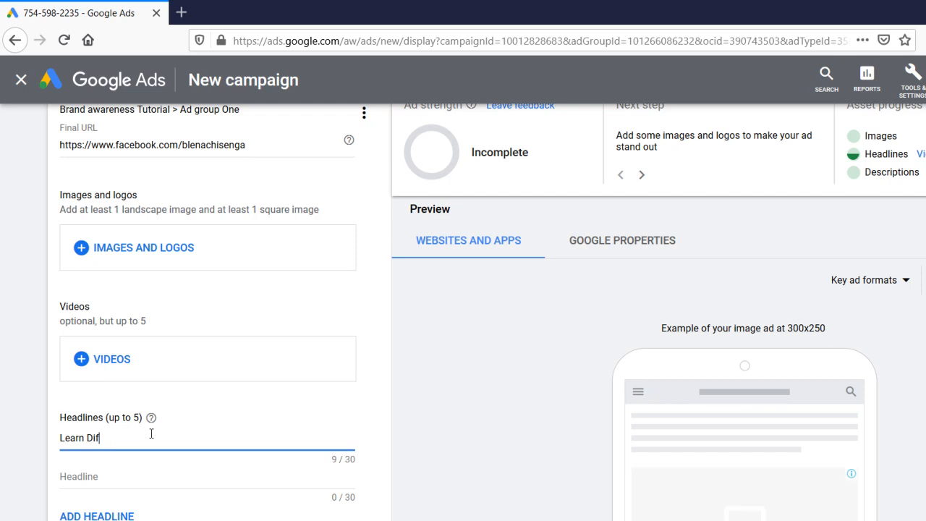
{"action": "type", "text": "gital Marketing"}
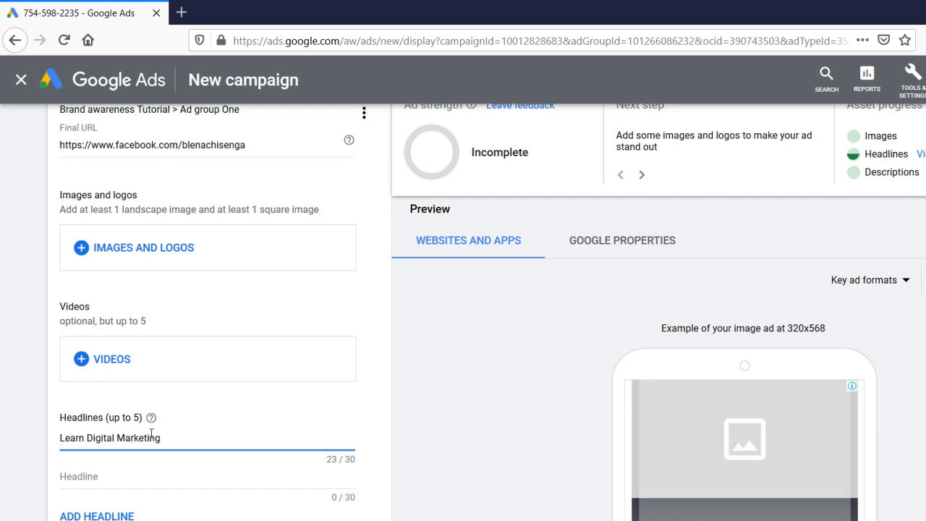
{"action": "type", "text": "for"}
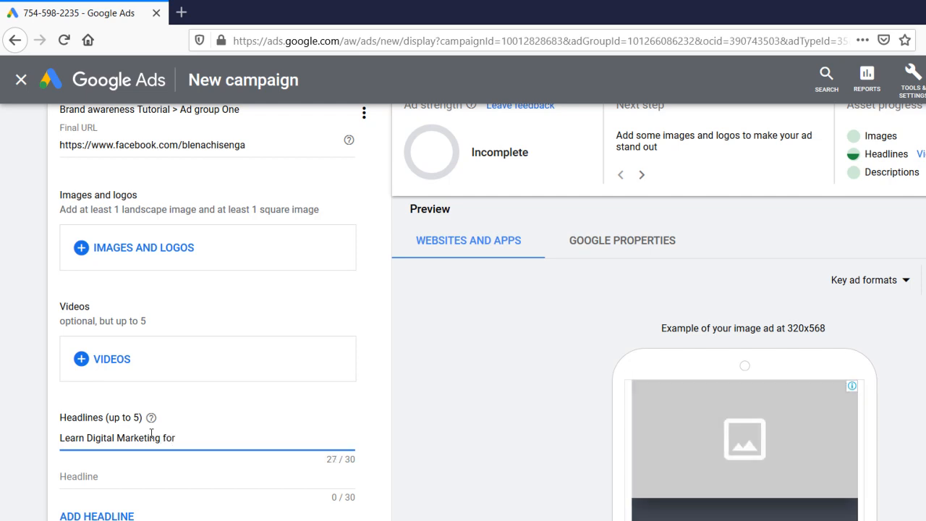
{"action": "key", "text": "BackSpace"}
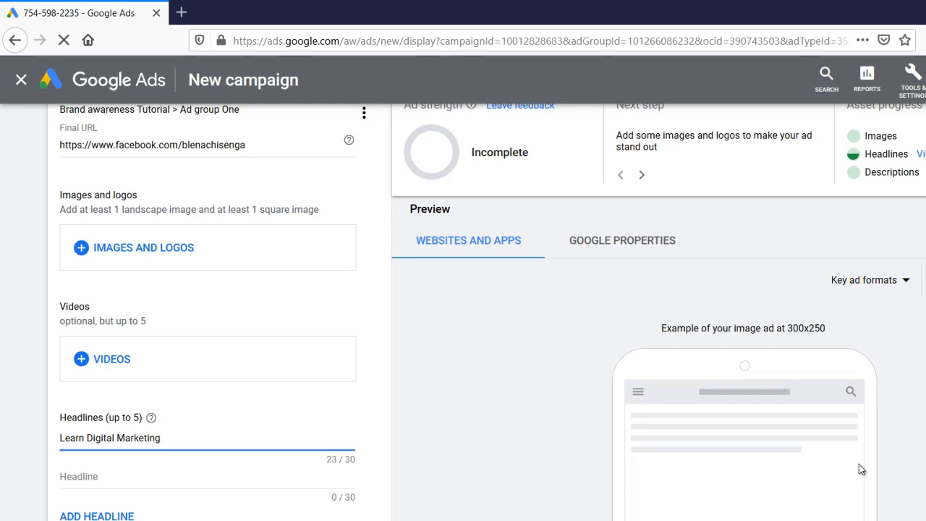
Step: Enter Free of Charge as the ad's second headline
{"action": "scroll", "coordinate": [863, 468], "scroll_direction": "down", "scroll_amount": 1}
{"action": "scroll", "coordinate": [863, 468], "scroll_direction": "down", "scroll_amount": 1}
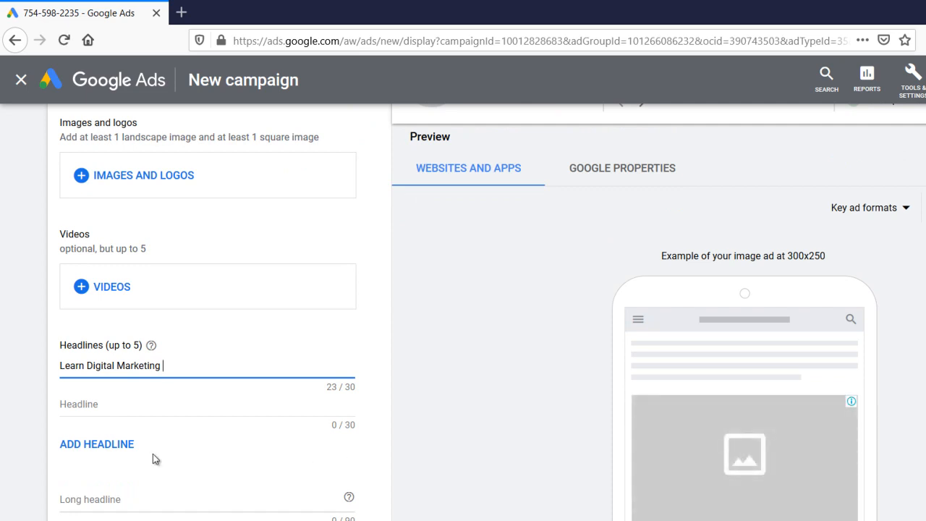
{"action": "left_click", "coordinate": [151, 405]}
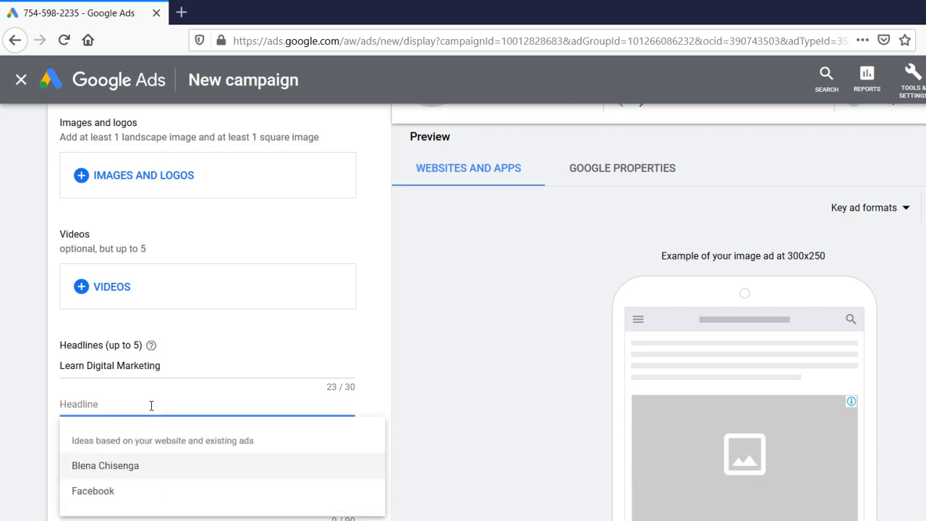
{"action": "type", "text": "Free of"}
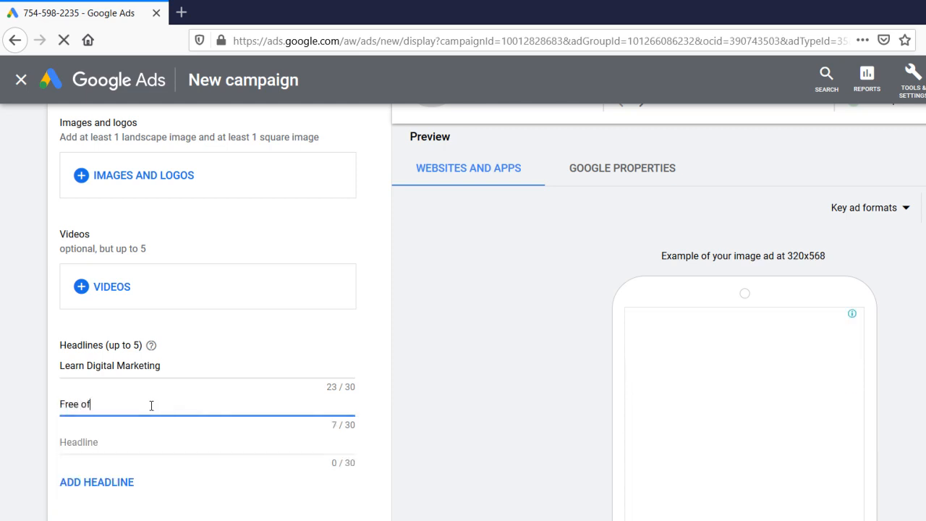
{"action": "type", "text": " Charge"}
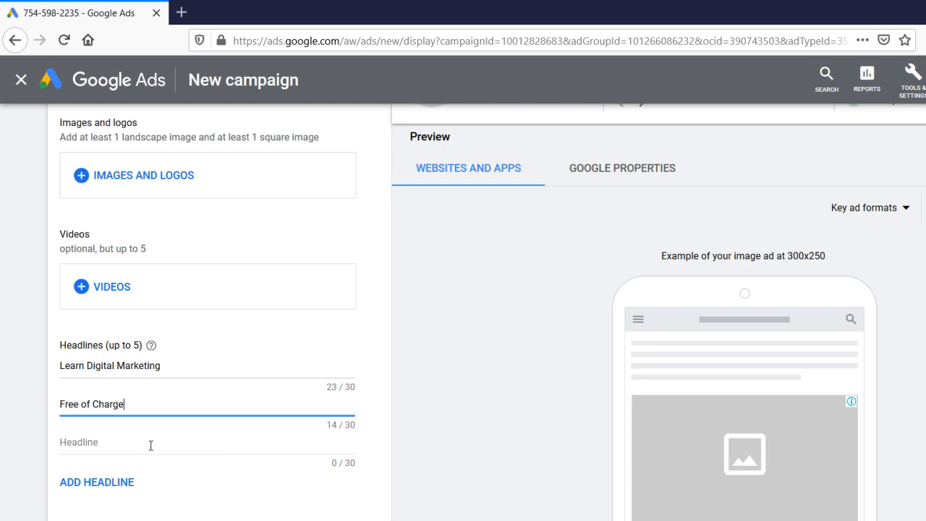
Step: Enter Using latest technology as the ad's third headline
{"action": "left_click", "coordinate": [151, 445]}
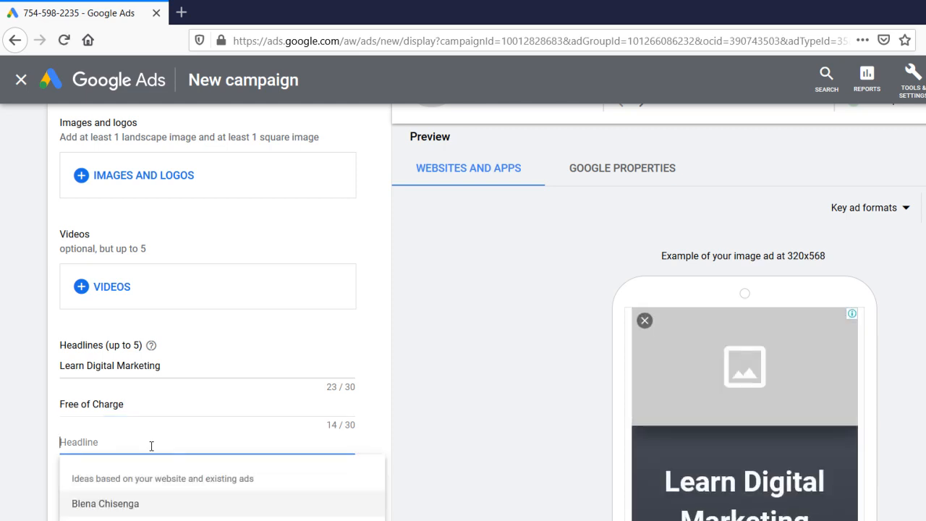
{"action": "type", "text": "Using latest"}
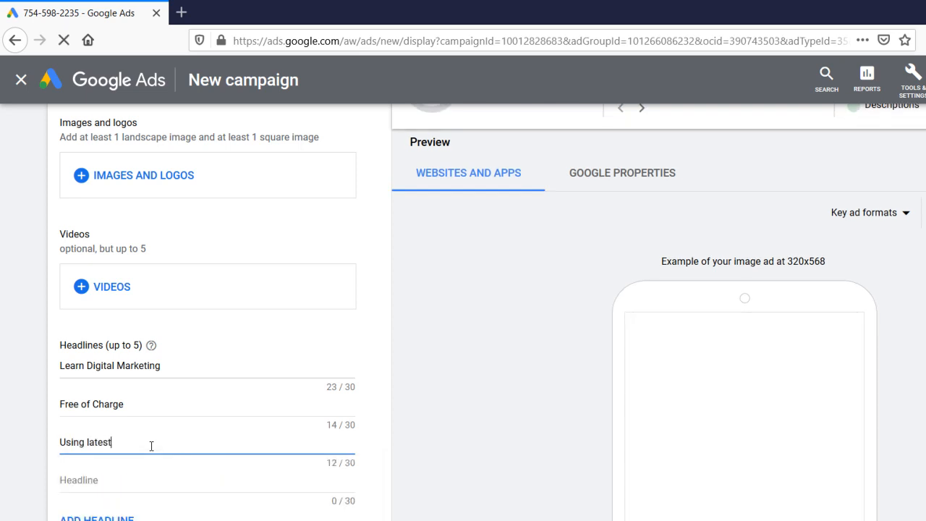
{"action": "type", "text": " technology"}
Step: Capitalize the last two words of the third headline so that it reads Using Latest Technology
{"action": "key", "text": "Left"}
{"action": "key", "text": "Left"}
{"action": "key", "text": "Left"}
{"action": "key", "text": "Left"}
{"action": "key", "text": "Left"}
{"action": "key", "text": "Left"}
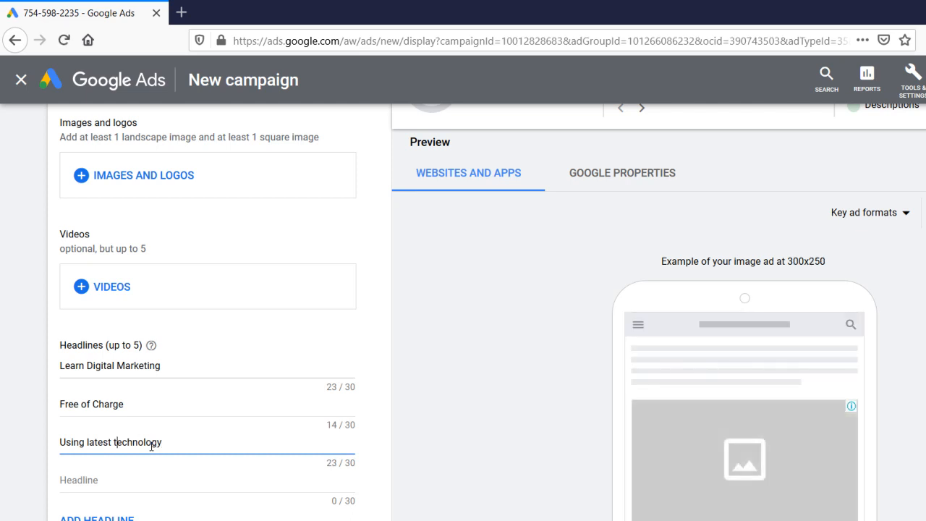
{"action": "key", "text": "BackSpace"}
{"action": "type", "text": "T"}
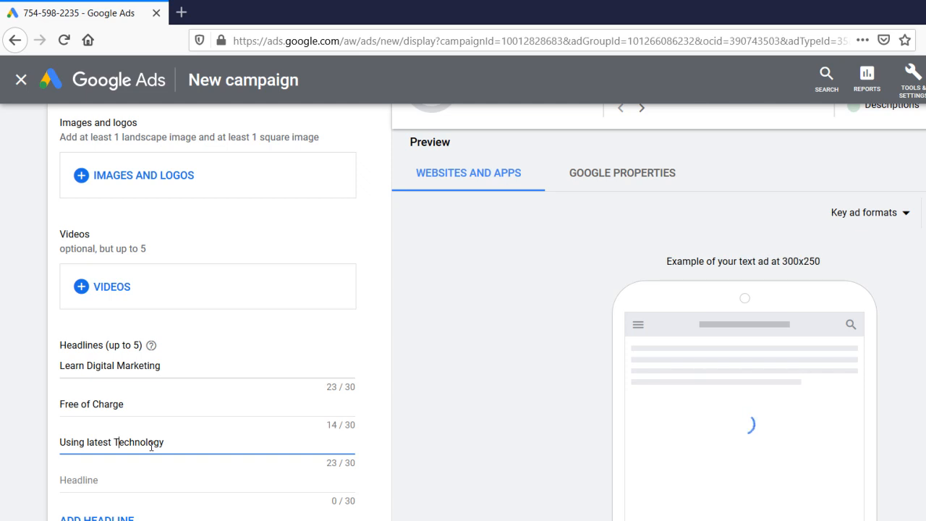
{"action": "key", "text": "Left"}
{"action": "key", "text": "Left"}
{"action": "key", "text": "Left"}
{"action": "key", "text": "Left"}
{"action": "key", "text": "Left"}
{"action": "key", "text": "Delete"}
{"action": "type", "text": "L"}
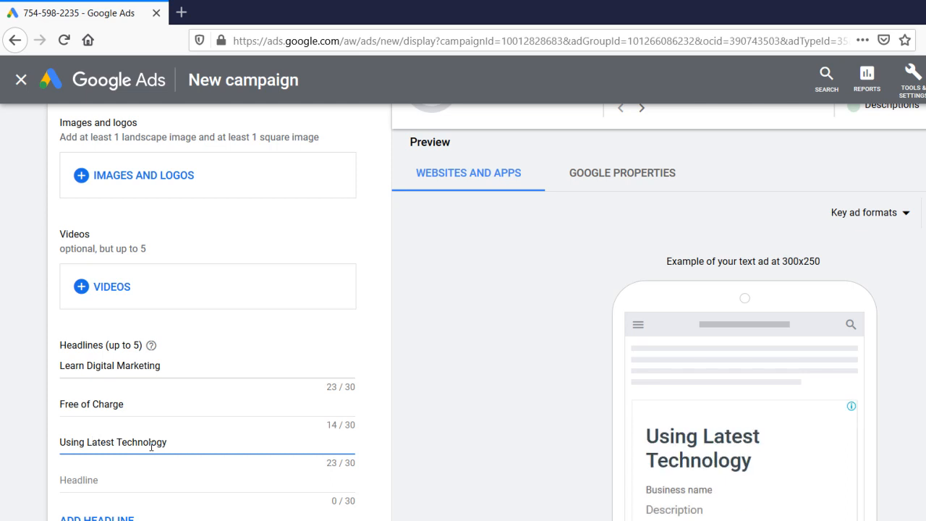
Step: Enter On Social Media as the ad's fourth headline
{"action": "left_click", "coordinate": [127, 486]}
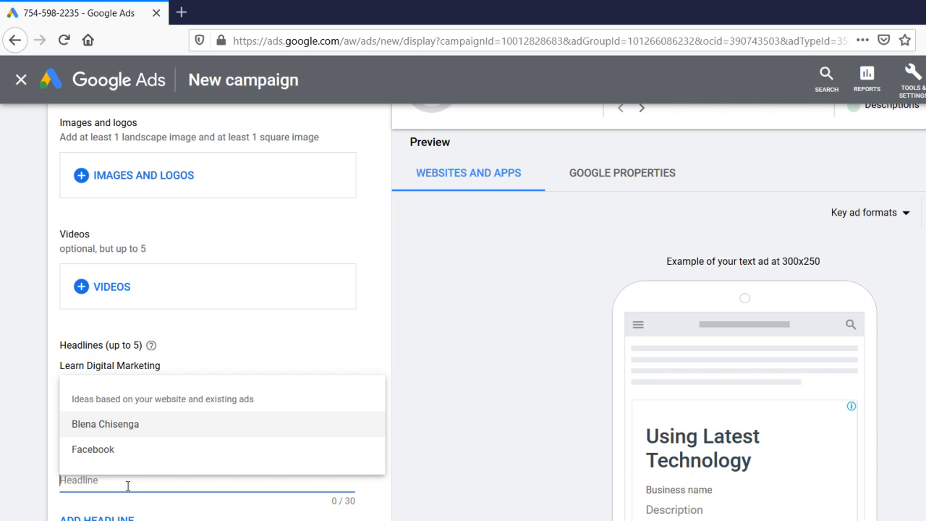
{"action": "type", "text": "On Social"}
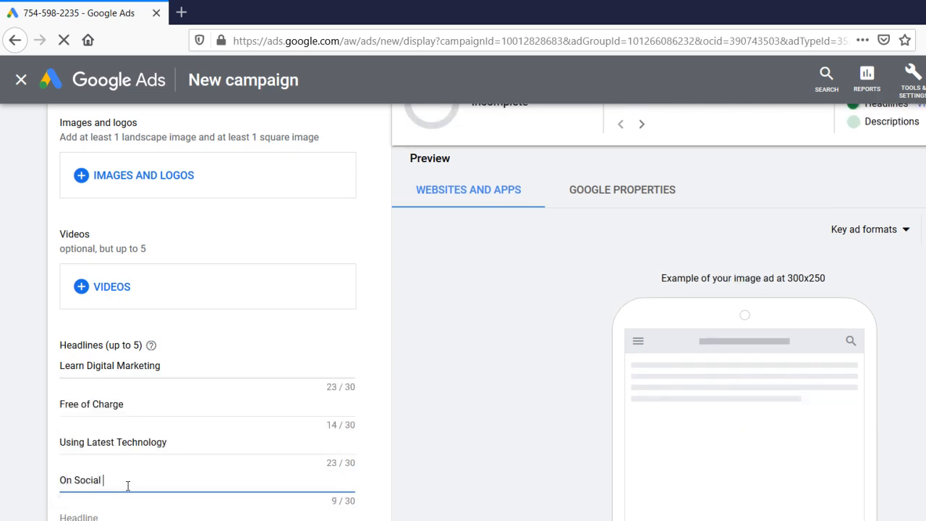
{"action": "type", "text": " Media"}
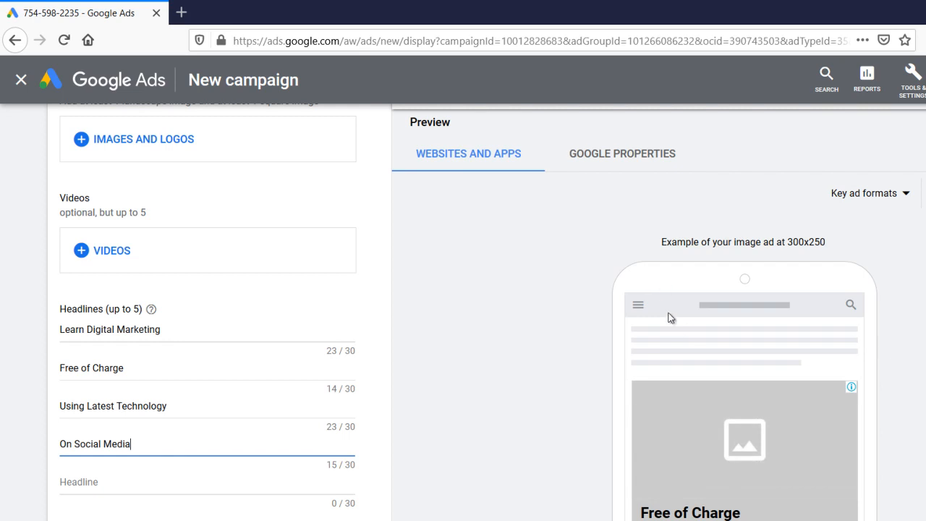
Step: Enter Learn how to market your services or brand using digital platforms at zero cost as the ad's first description
{"action": "scroll", "coordinate": [673, 326], "scroll_direction": "down", "scroll_amount": 1}
{"action": "scroll", "coordinate": [678, 364], "scroll_direction": "up", "scroll_amount": 1}
{"action": "scroll", "coordinate": [678, 343], "scroll_direction": "down", "scroll_amount": 1}
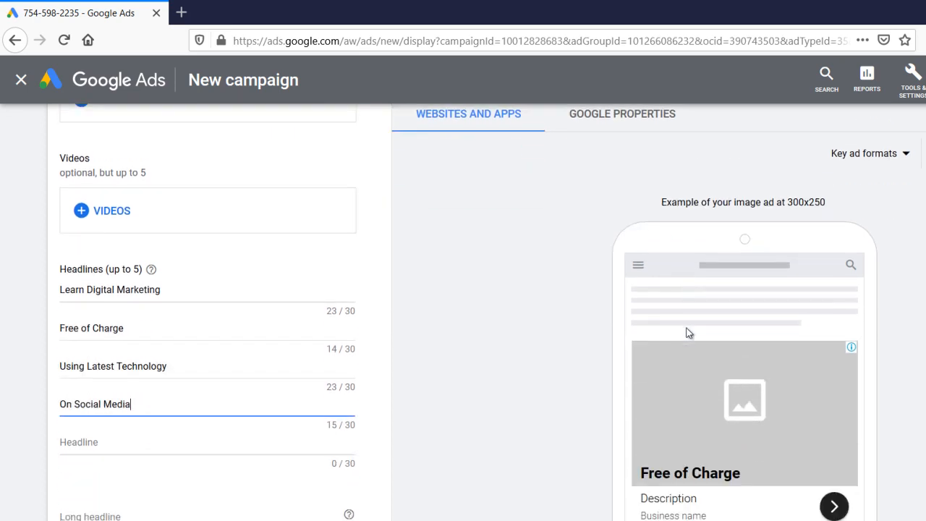
{"action": "scroll", "coordinate": [716, 401], "scroll_direction": "down", "scroll_amount": 2}
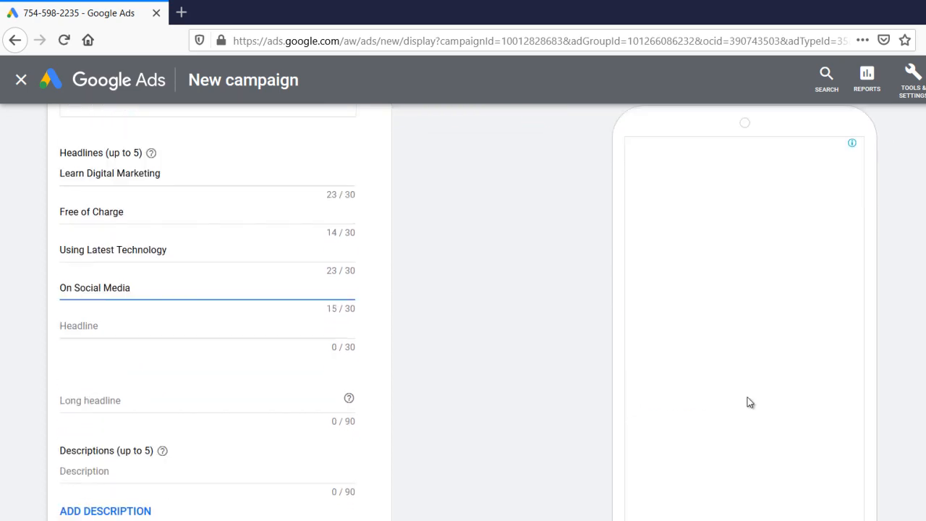
{"action": "left_click", "coordinate": [146, 469]}
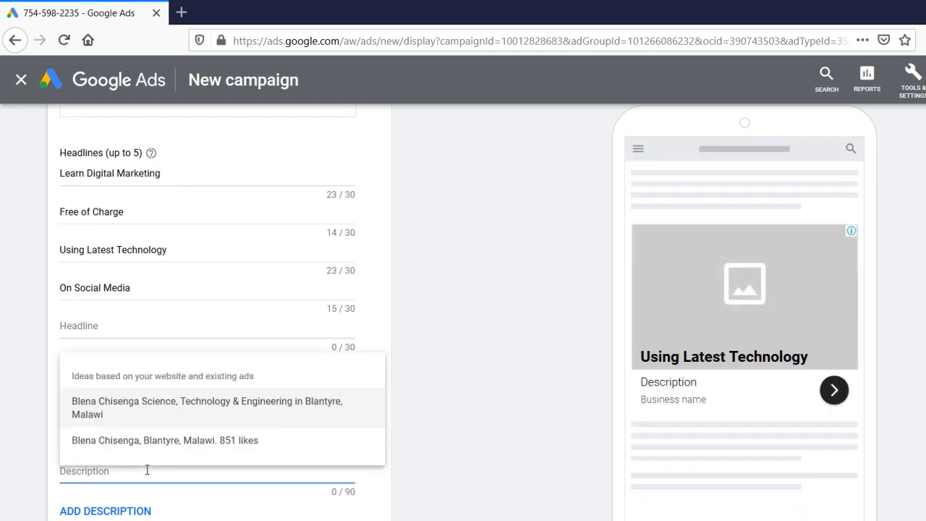
{"action": "type", "text": "Learn "}
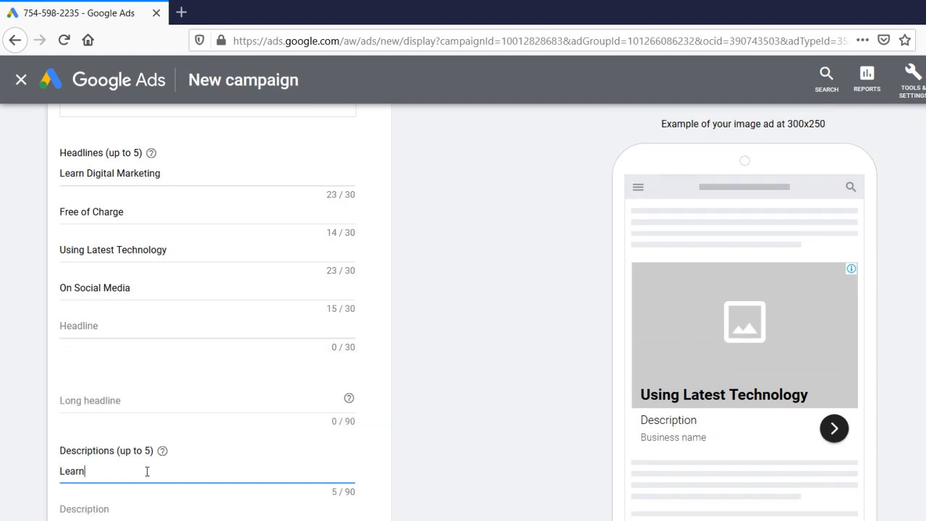
{"action": "type", "text": " how to"}
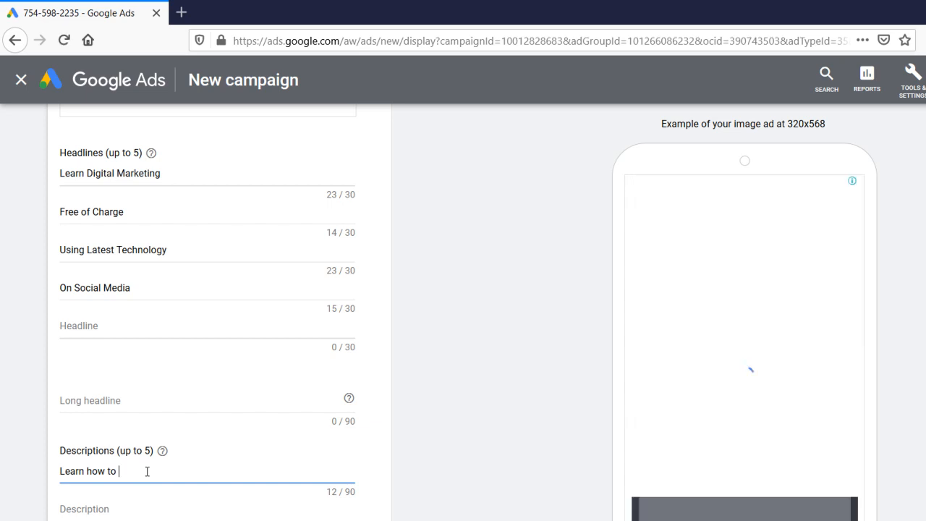
{"action": "type", "text": " market"}
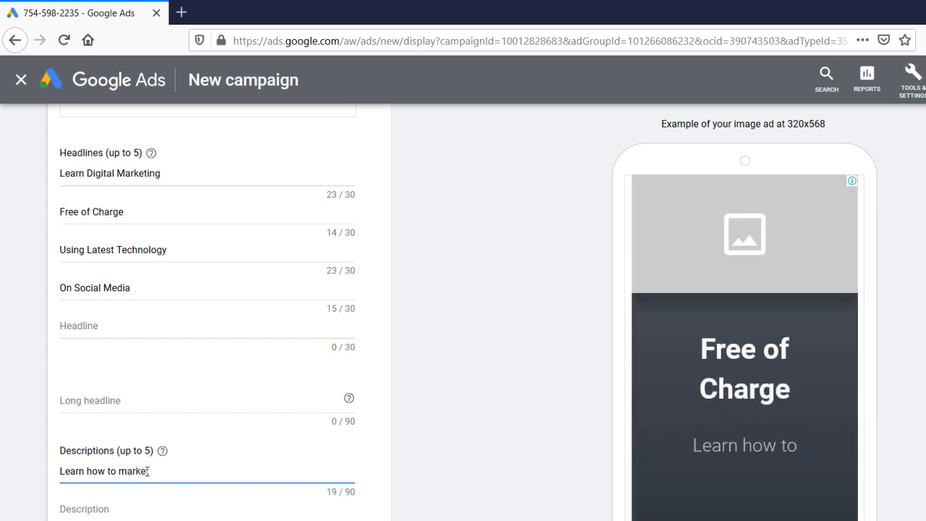
{"action": "type", "text": " your servi"}
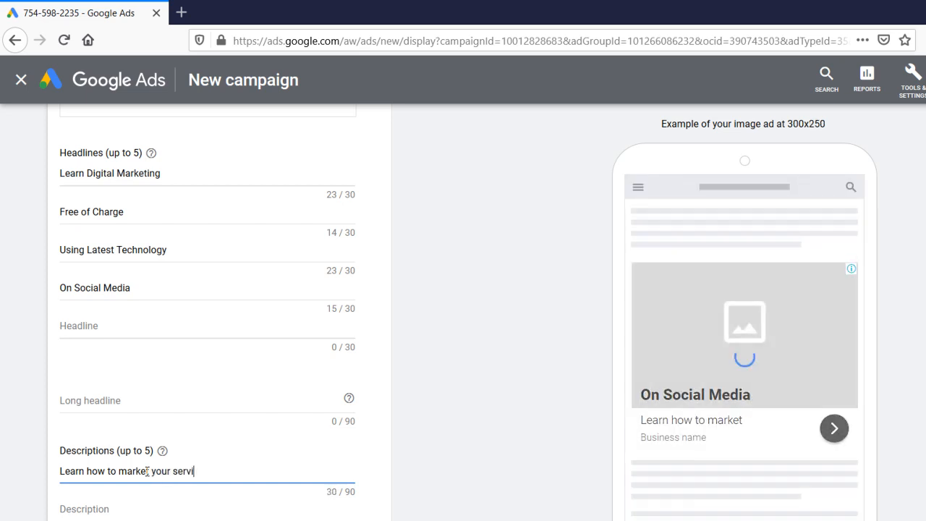
{"action": "type", "text": "ces"}
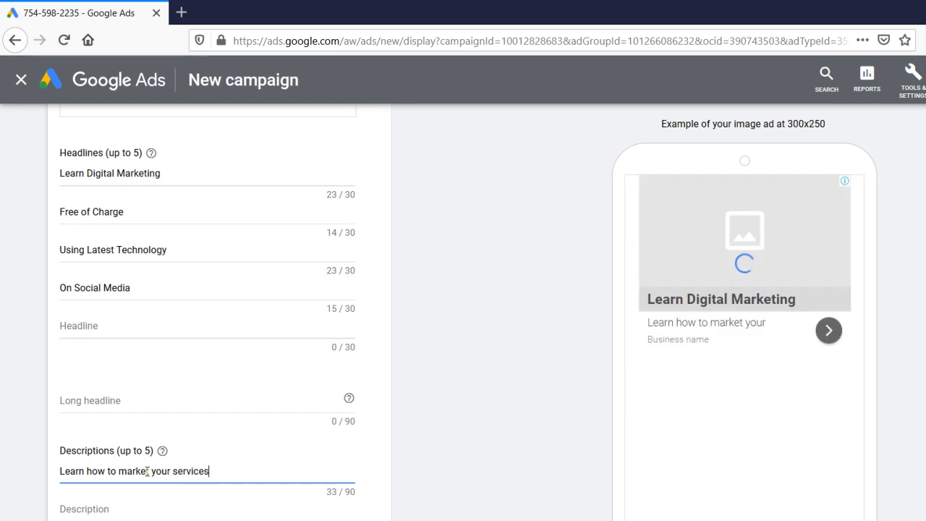
{"action": "type", "text": " or brand"}
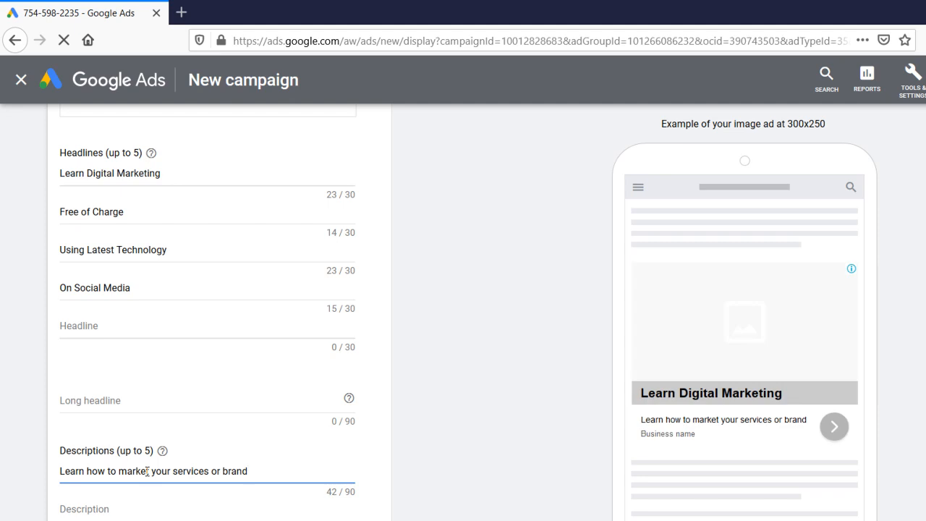
{"action": "type", "text": " using digital platforms-"}
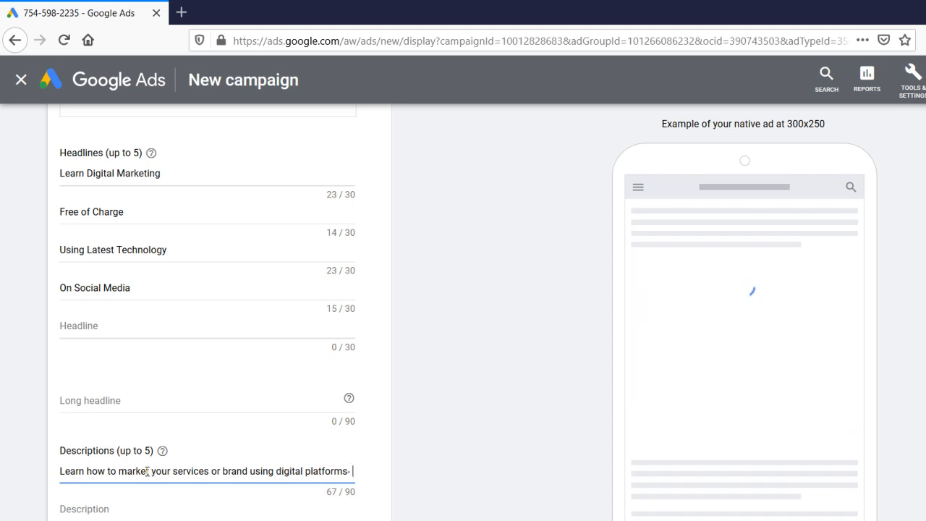
{"action": "type", "text": "at"}
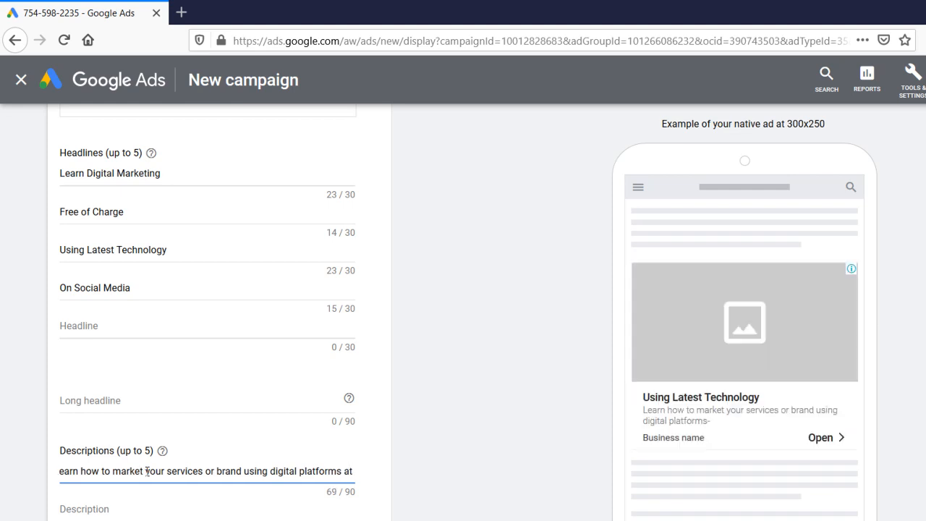
{"action": "type", "text": " zero co"}
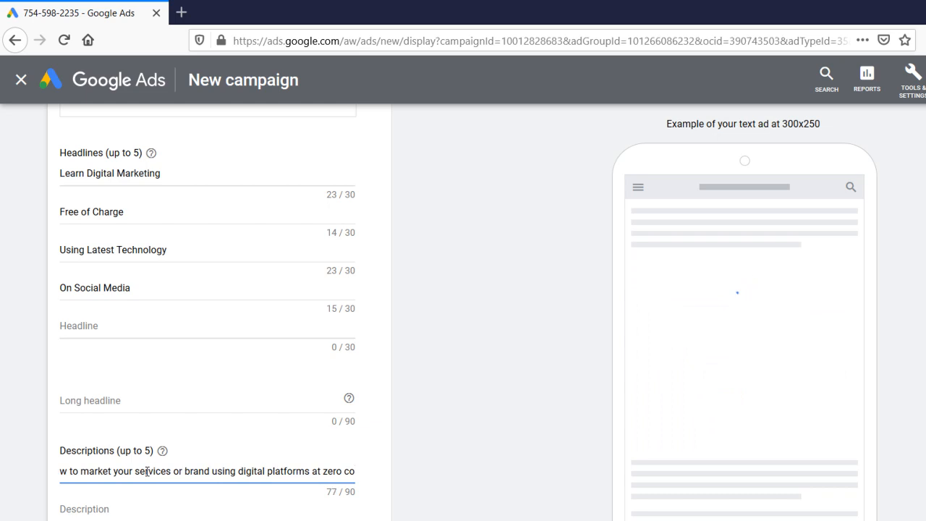
{"action": "type", "text": "st"}
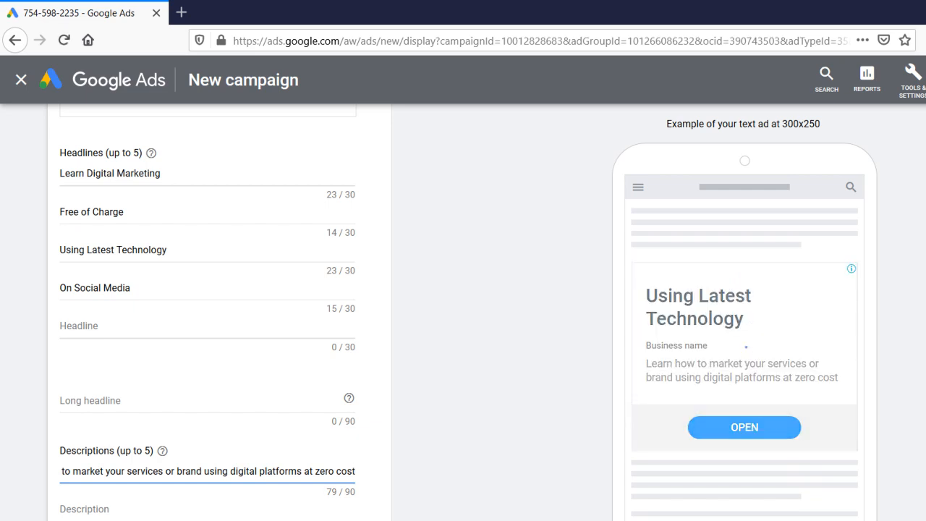
Step: Enter Learn at your own free time as the ad's second description
{"action": "left_click", "coordinate": [196, 513]}
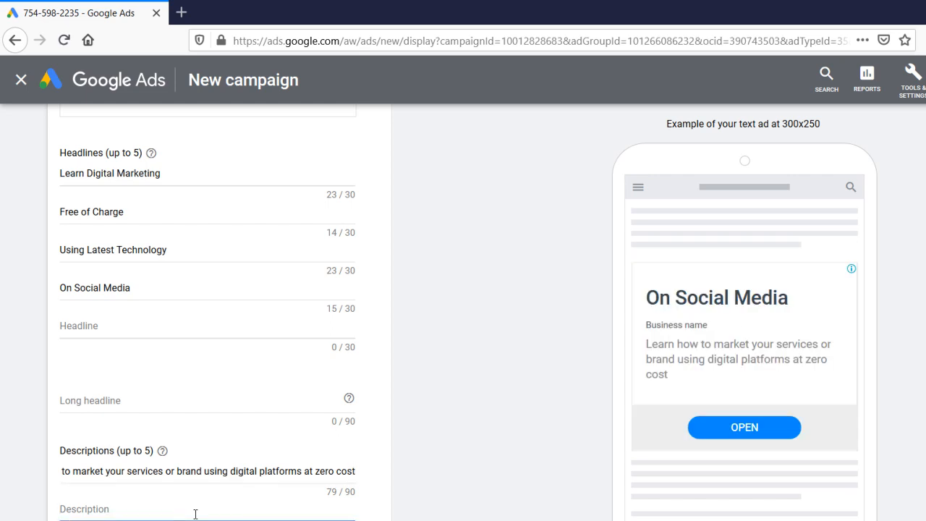
{"action": "type", "text": "Learn at"}
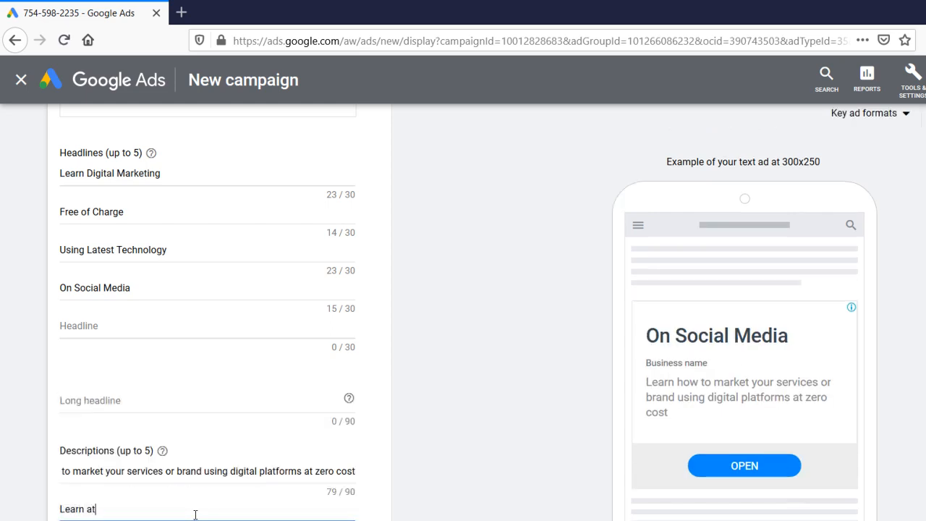
{"action": "type", "text": " your own free time"}
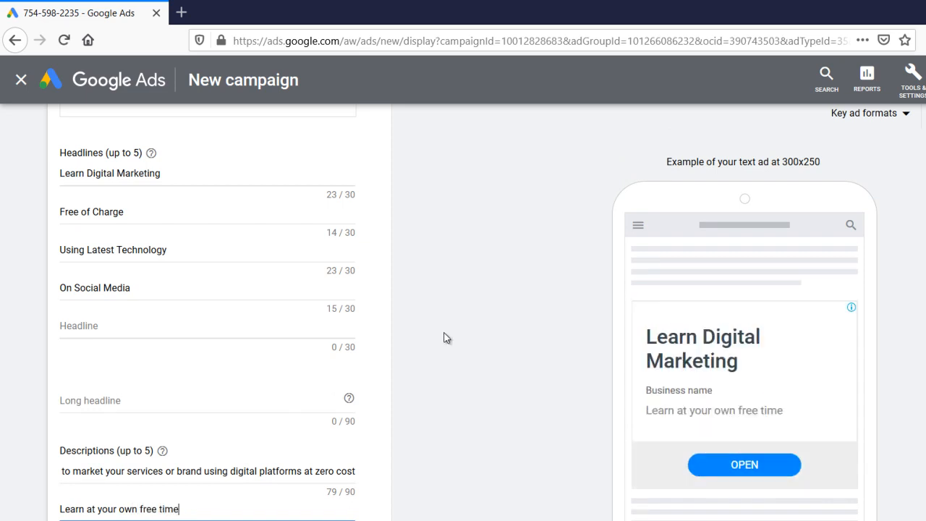
Step: Fill in the ad's business name
{"action": "scroll", "coordinate": [168, 427], "scroll_direction": "down", "scroll_amount": 2}
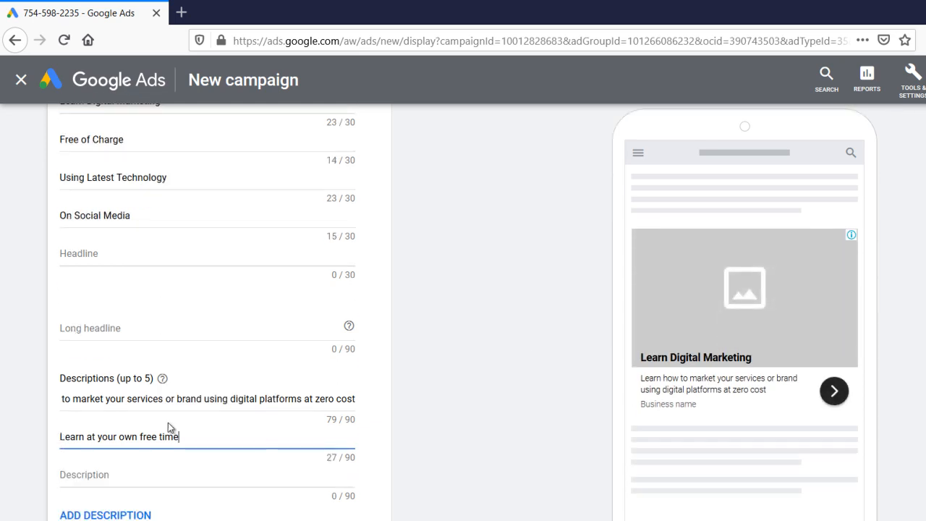
{"action": "scroll", "coordinate": [190, 439], "scroll_direction": "down", "scroll_amount": 3}
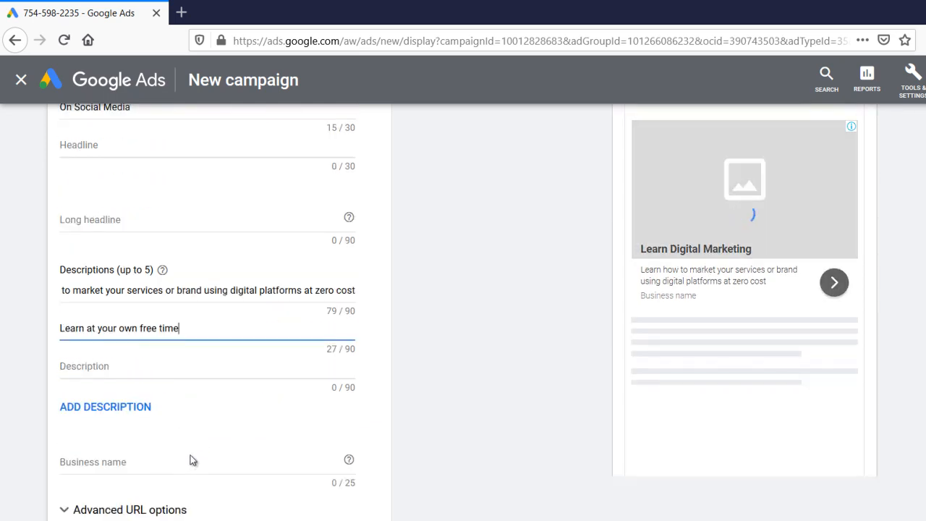
{"action": "left_click", "coordinate": [186, 461]}
{"action": "type", "text": "Blena Chise"}
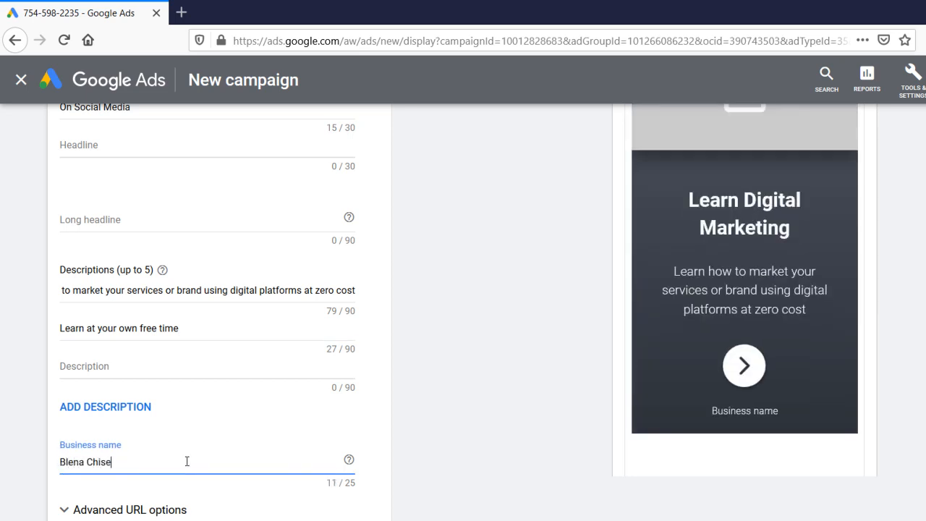
{"action": "type", "text": "nga"}
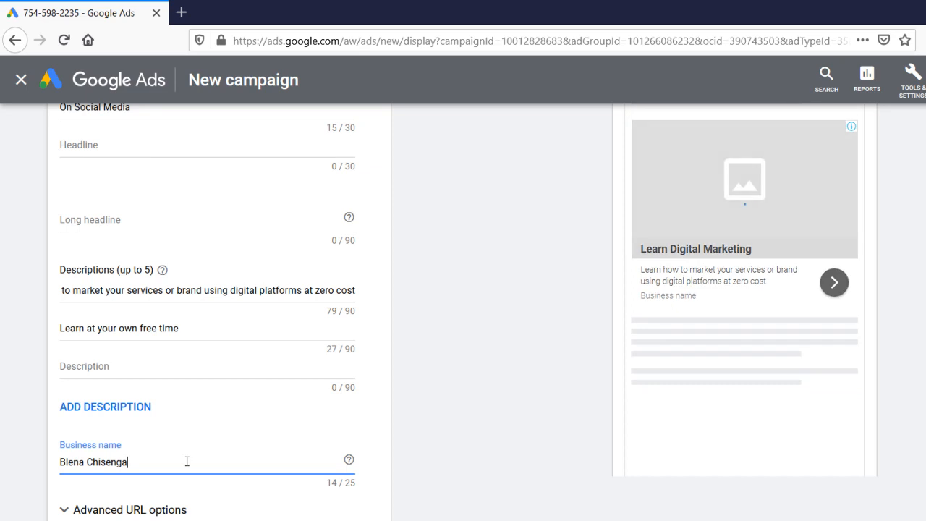
Step: Look over the image files in the Google Ads pictures folder in File Explorer, and return to the campaign in the browser
{"action": "scroll", "coordinate": [232, 404], "scroll_direction": "up", "scroll_amount": 5}
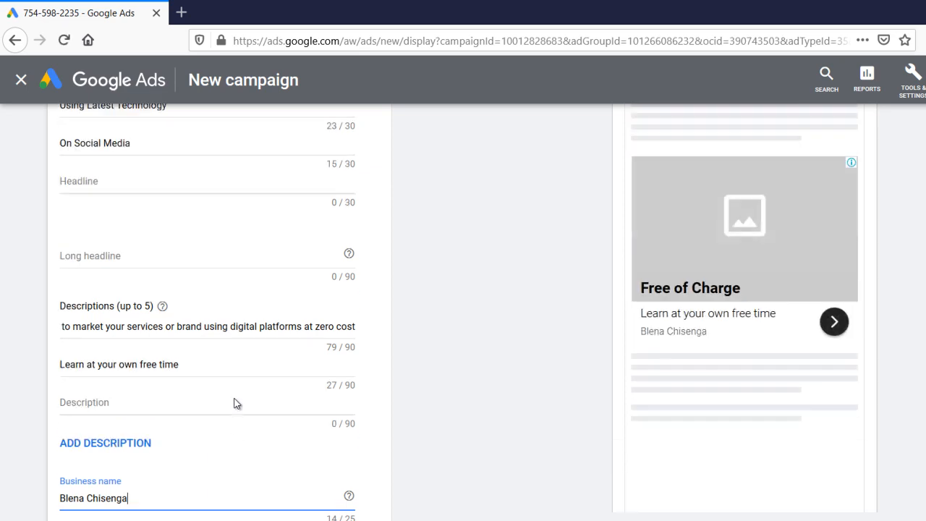
{"action": "scroll", "coordinate": [235, 398], "scroll_direction": "up", "scroll_amount": 2}
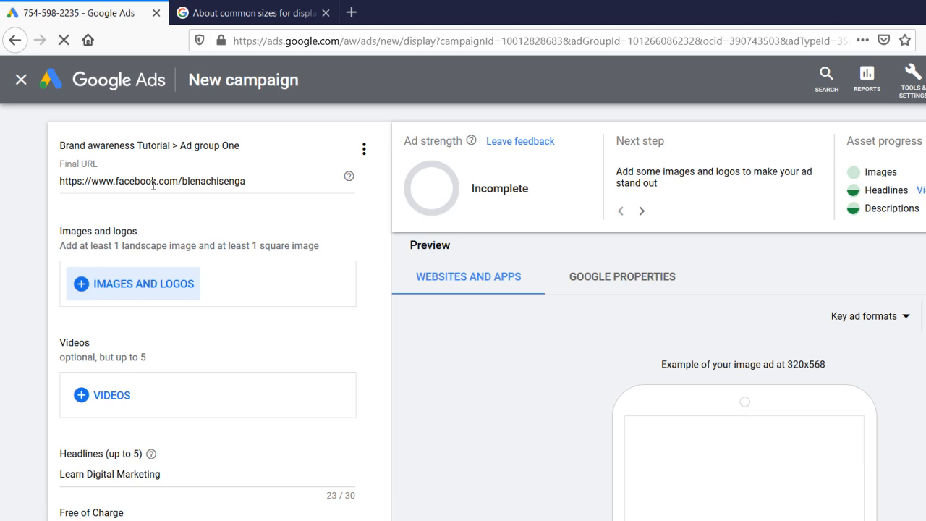
{"action": "key", "text": "alt+Tab"}
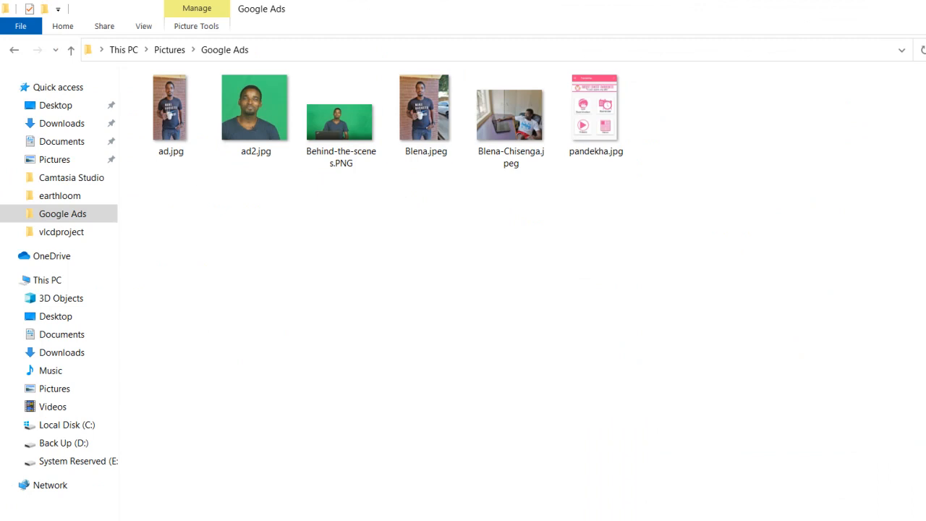
{"action": "mouse_move", "coordinate": [353, 520]}
{"action": "left_click", "coordinate": [539, 520]}
{"action": "left_click", "coordinate": [620, 516]}
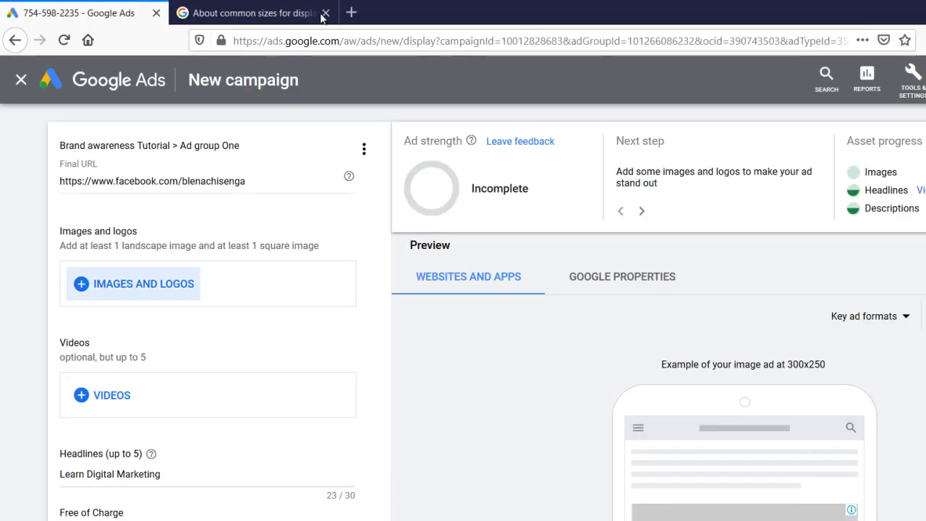
Step: Review the common mobile and desktop ad dimensions in the Google Ads Help article about display ad sizes
{"action": "left_click", "coordinate": [253, 12]}
{"action": "scroll", "coordinate": [462, 311], "scroll_direction": "up", "scroll_amount": 15}
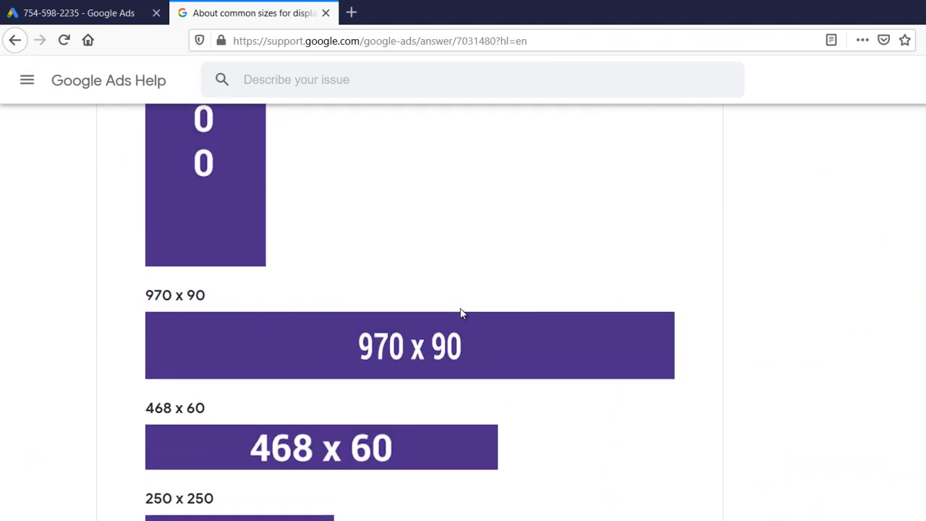
{"action": "scroll", "coordinate": [463, 314], "scroll_direction": "up", "scroll_amount": 15}
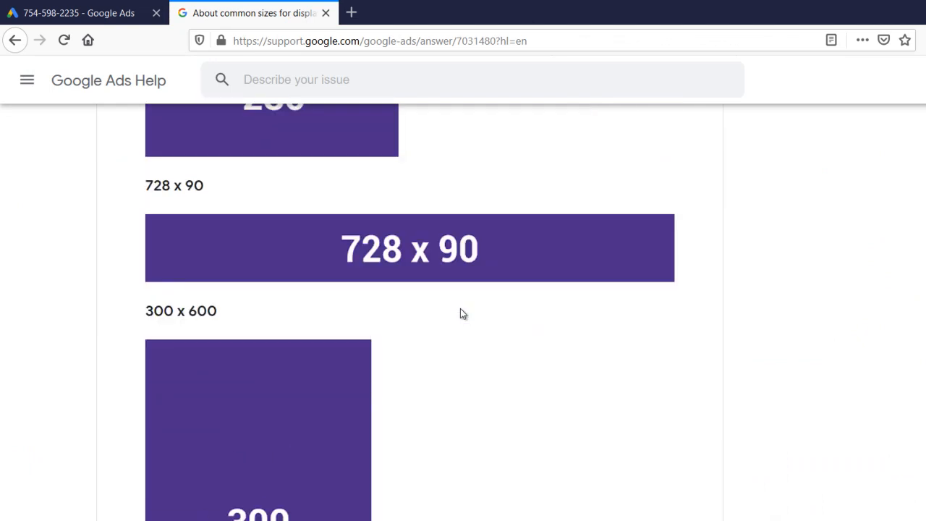
{"action": "scroll", "coordinate": [461, 313], "scroll_direction": "up", "scroll_amount": 10}
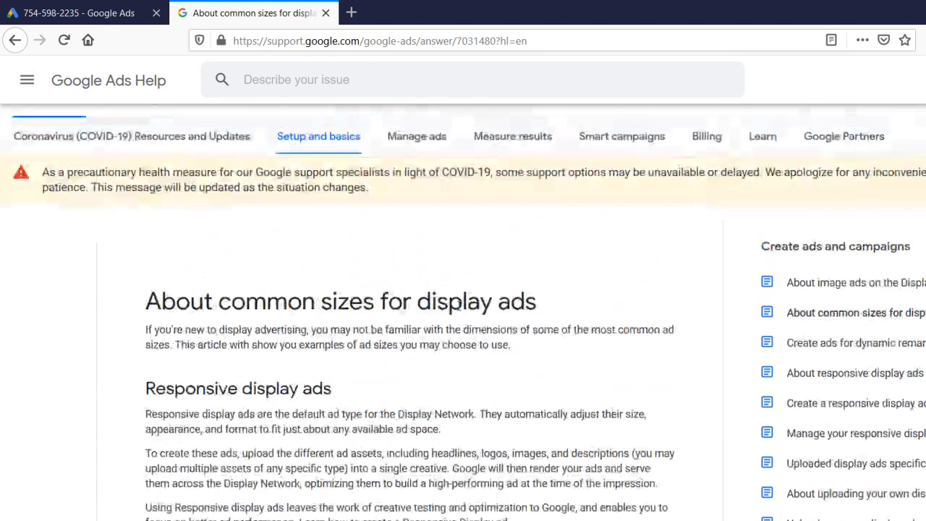
{"action": "scroll", "coordinate": [311, 327], "scroll_direction": "down", "scroll_amount": 4}
{"action": "scroll", "coordinate": [309, 329], "scroll_direction": "down", "scroll_amount": 5}
{"action": "scroll", "coordinate": [304, 358], "scroll_direction": "up", "scroll_amount": 4}
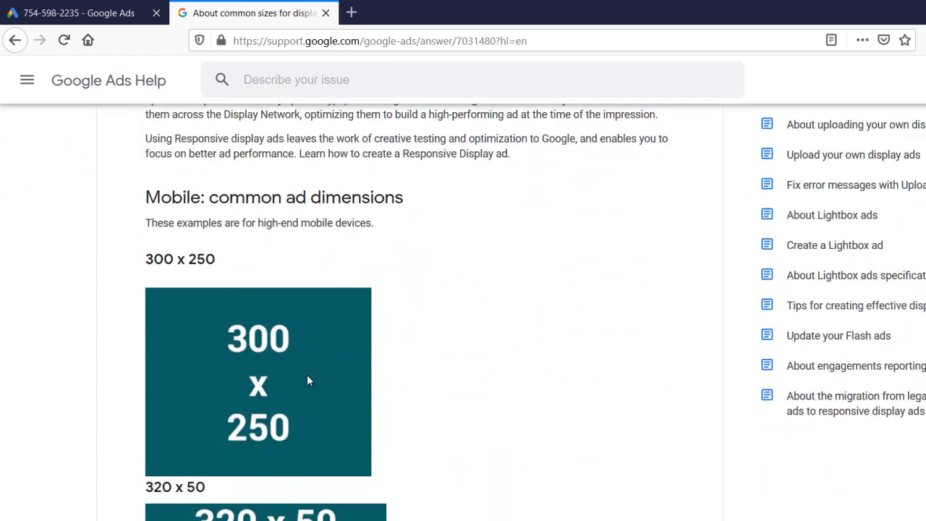
{"action": "scroll", "coordinate": [318, 482], "scroll_direction": "down", "scroll_amount": 3}
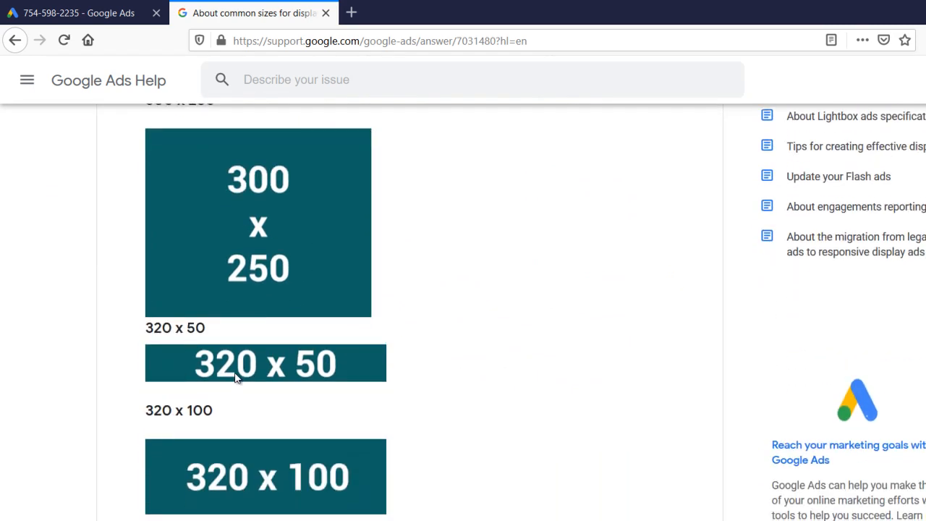
{"action": "scroll", "coordinate": [357, 388], "scroll_direction": "down", "scroll_amount": 4}
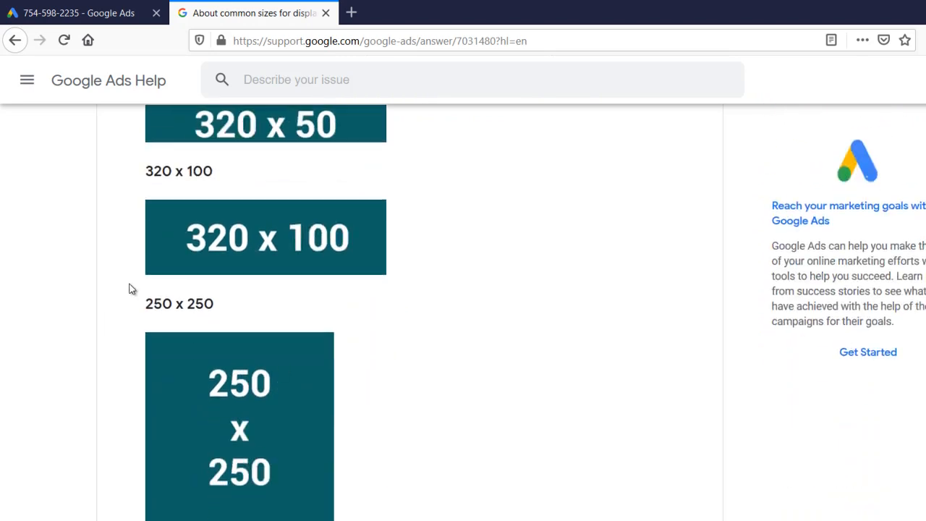
{"action": "scroll", "coordinate": [129, 289], "scroll_direction": "down", "scroll_amount": 15}
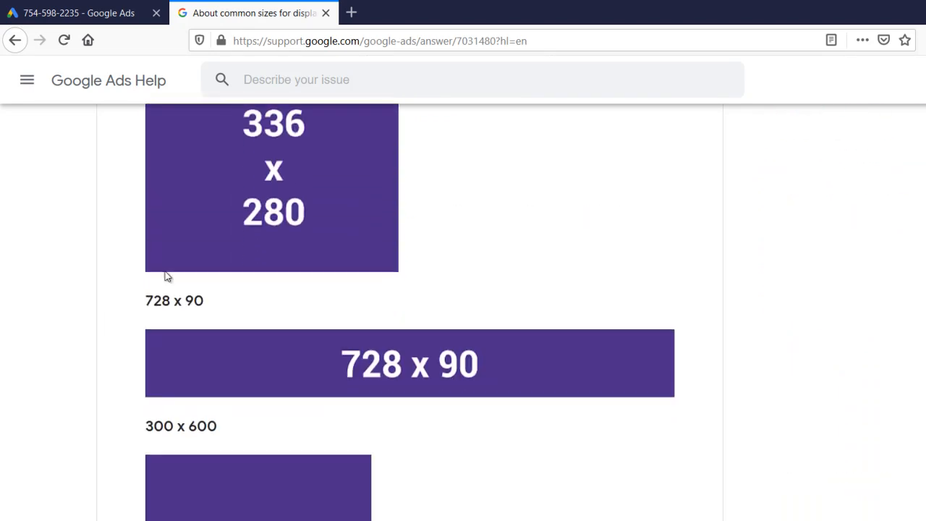
Step: Return to the new campaign and add the scanned Tutorials banner as a 1:1 and 4:1 logo, shifting the square crop over the man's portrait
{"action": "left_click", "coordinate": [65, 12]}
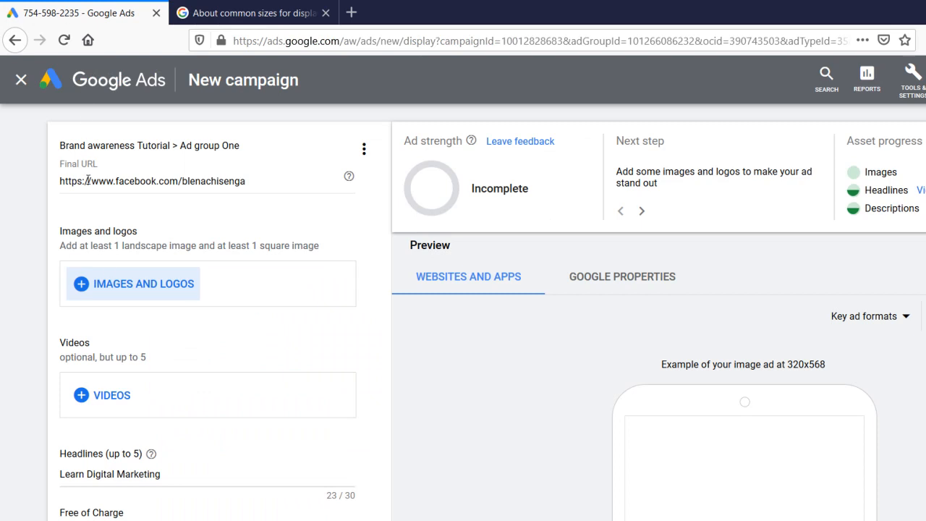
{"action": "left_click", "coordinate": [123, 288]}
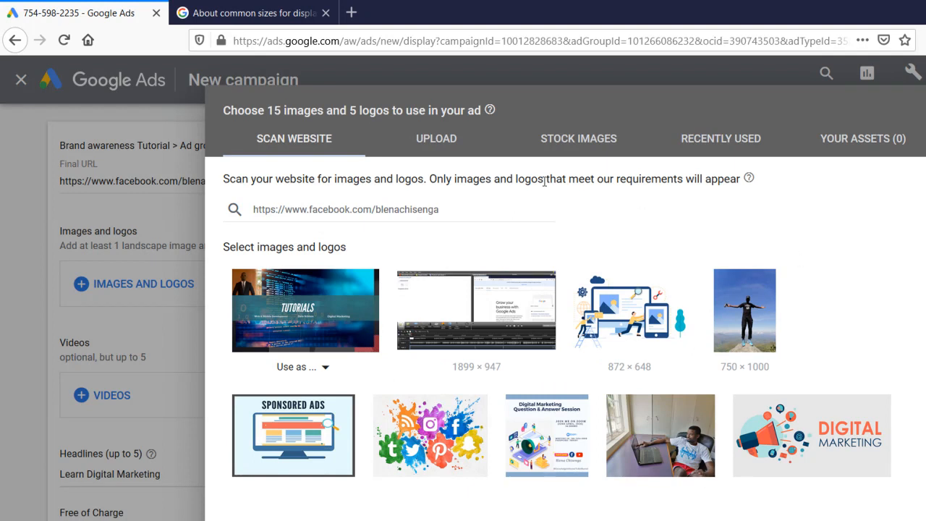
{"action": "left_click", "coordinate": [425, 154]}
{"action": "left_click", "coordinate": [329, 371]}
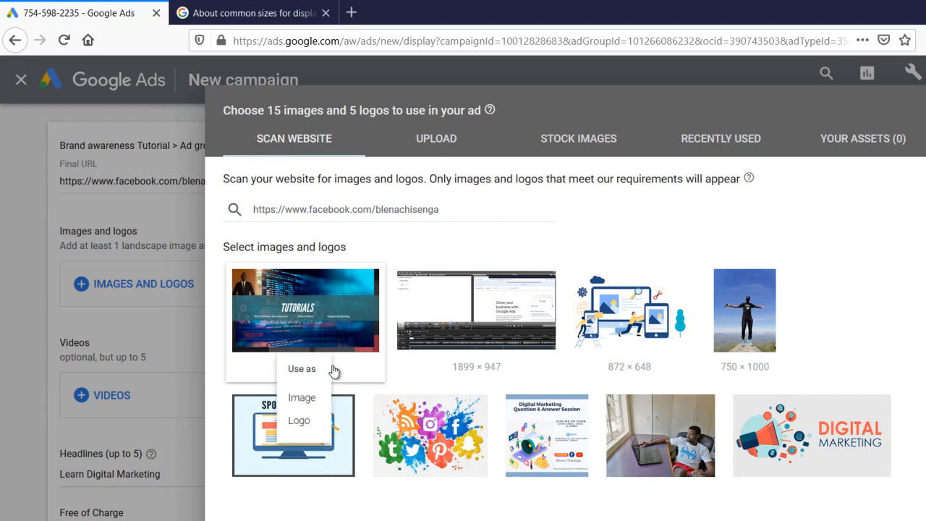
{"action": "left_click", "coordinate": [297, 425]}
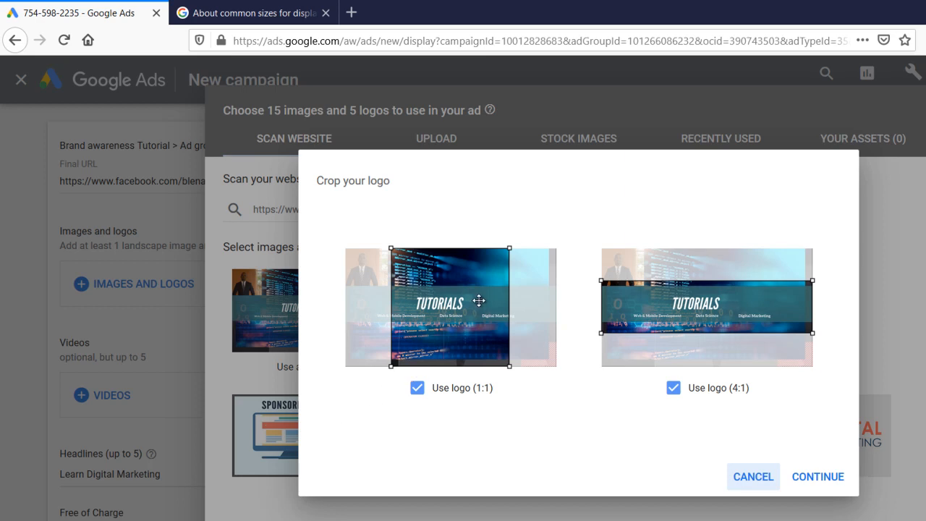
{"action": "left_click_drag", "start_coordinate": [479, 300], "coordinate": [431, 294]}
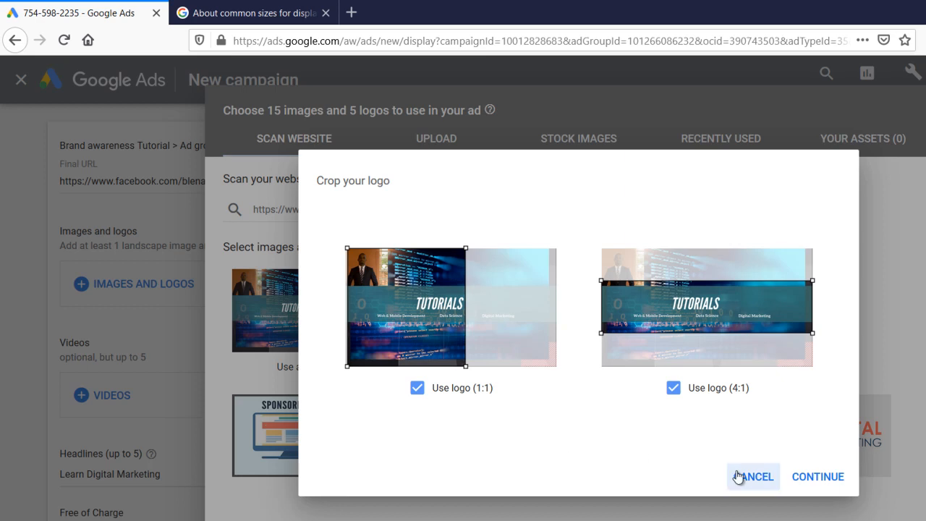
{"action": "left_click", "coordinate": [818, 477]}
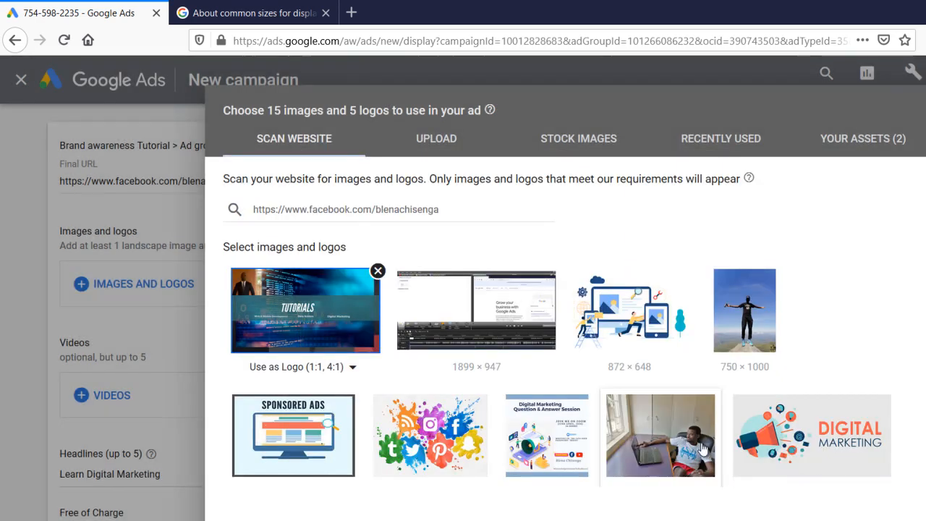
Step: Add the scanned 750 × 1000 photo of the man with outstretched arms as a landscape (1.91:1) and square (1:1) image
{"action": "left_click", "coordinate": [729, 328]}
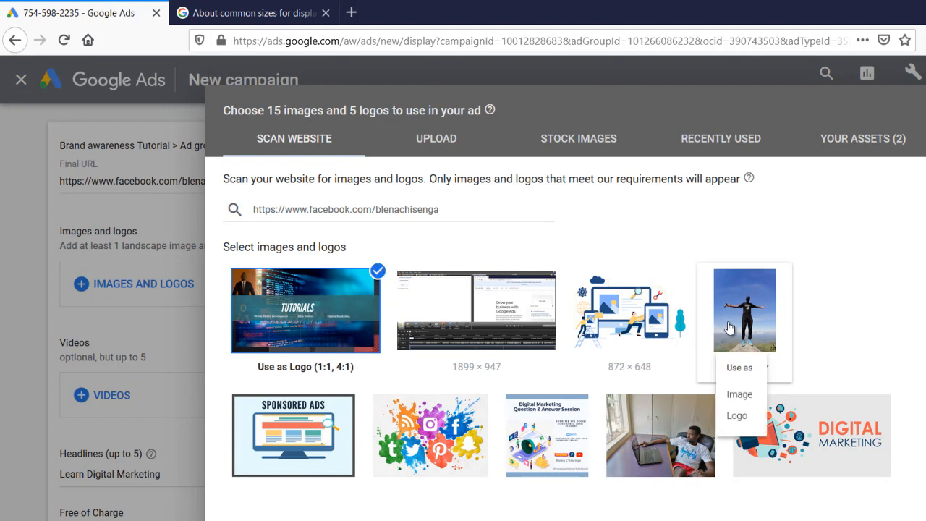
{"action": "left_click", "coordinate": [744, 399]}
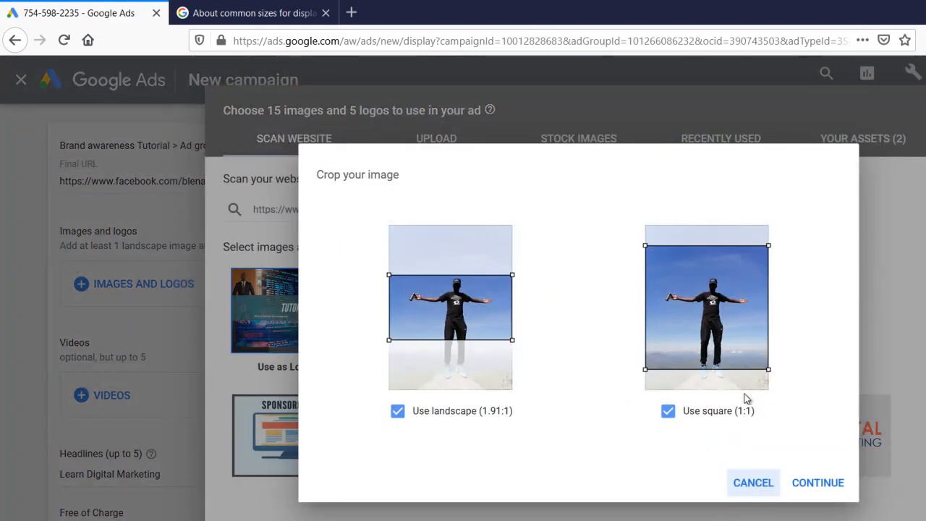
{"action": "left_click", "coordinate": [818, 492]}
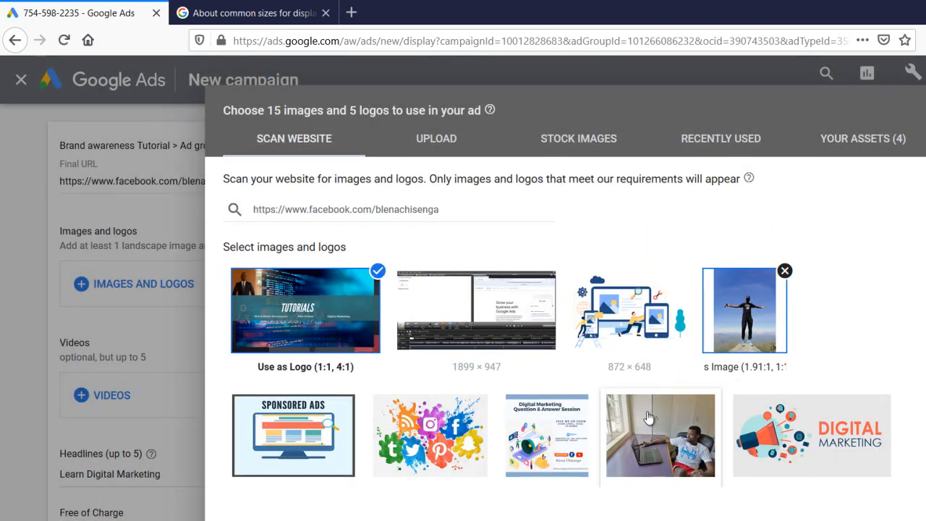
Step: Upload ad.jpg from the Google Ads pictures folder and save the selected images and logos to the ad
{"action": "left_click", "coordinate": [456, 140]}
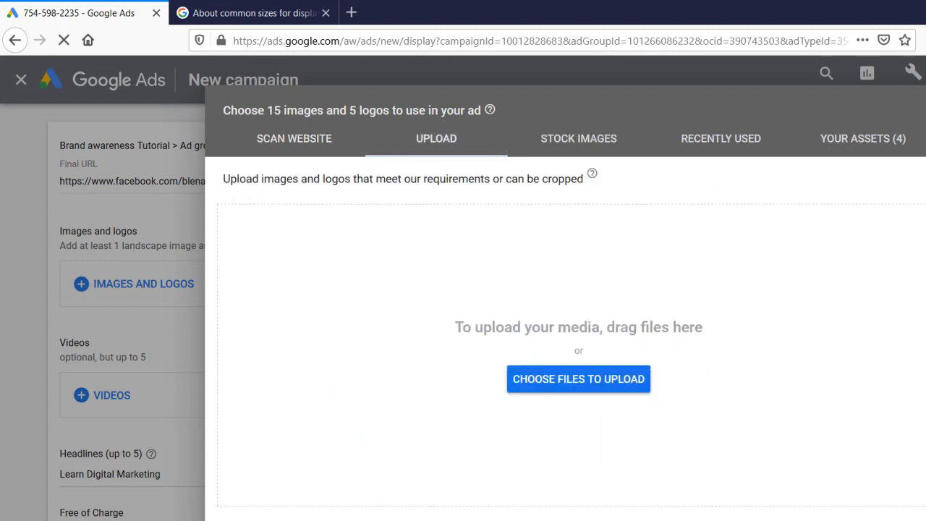
{"action": "key", "text": "alt+Tab"}
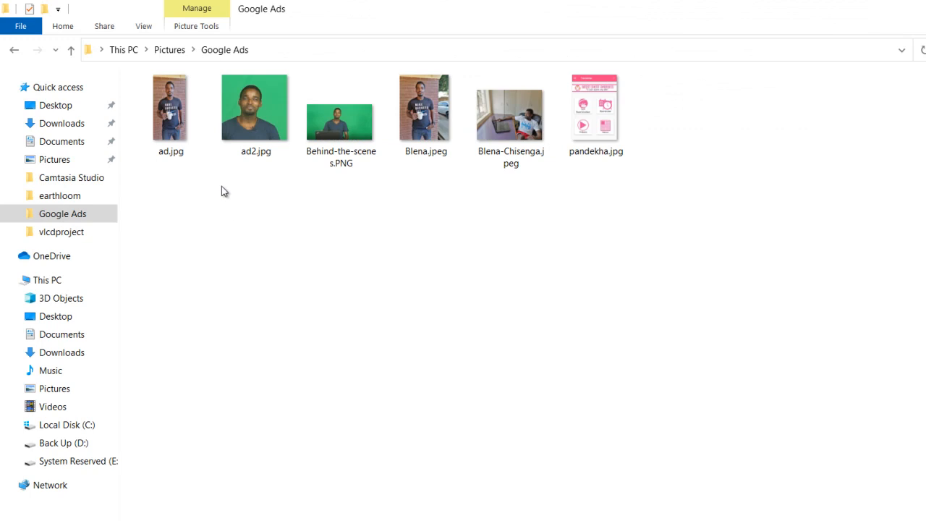
{"action": "left_click_drag", "start_coordinate": [166, 108], "coordinate": [538, 381]}
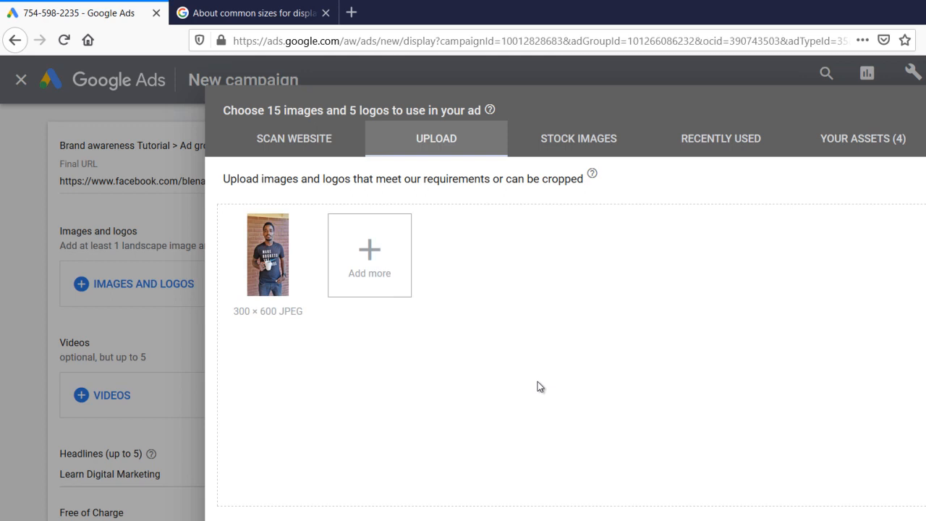
{"action": "left_click", "coordinate": [369, 283]}
{"action": "mouse_move", "coordinate": [352, 520]}
{"action": "left_click", "coordinate": [868, 520]}
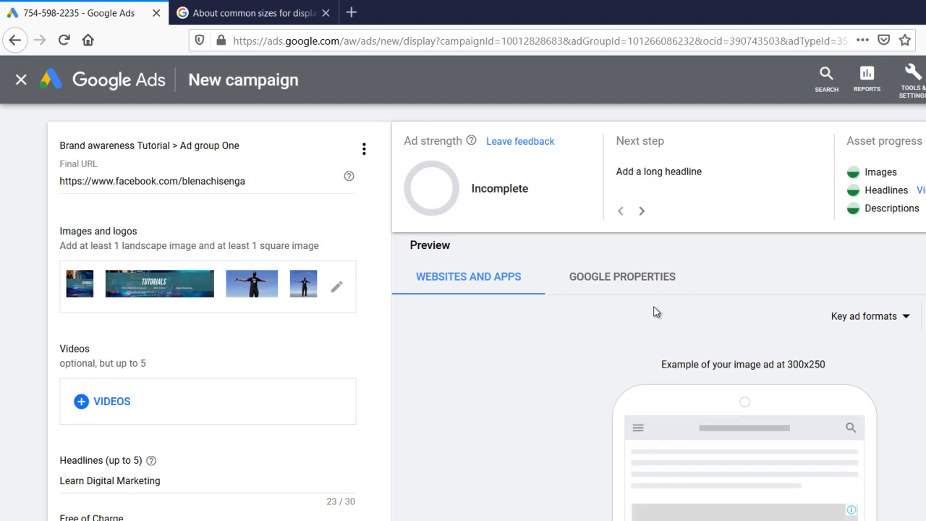
Step: Review the ad's websites-and-apps previews alongside its headlines, descriptions, ad strength and suggested next step
{"action": "scroll", "coordinate": [803, 268], "scroll_direction": "down", "scroll_amount": 2}
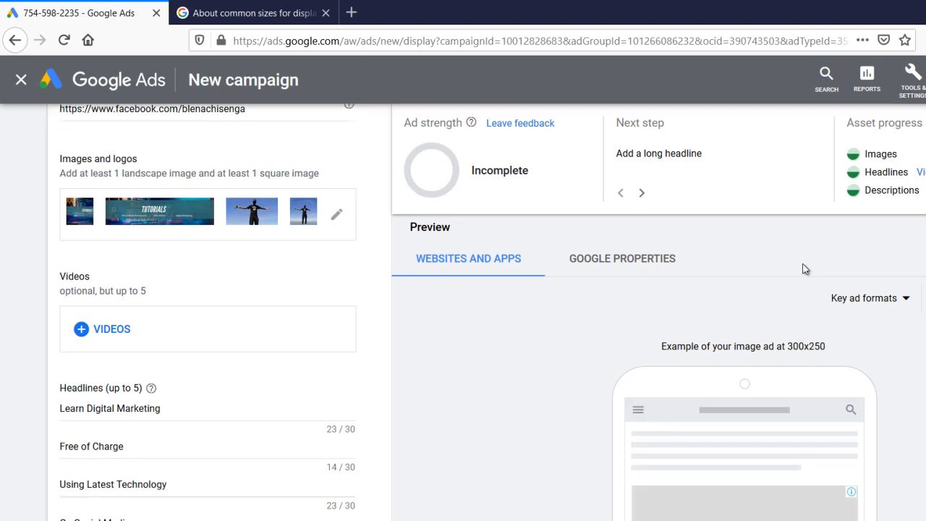
{"action": "scroll", "coordinate": [799, 509], "scroll_direction": "down", "scroll_amount": 2}
{"action": "scroll", "coordinate": [737, 412], "scroll_direction": "up", "scroll_amount": 1}
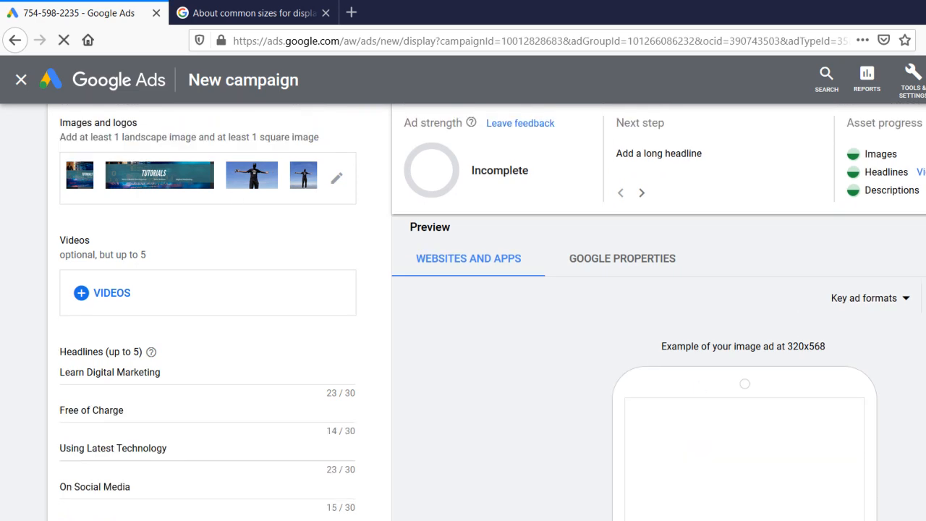
{"action": "scroll", "coordinate": [478, 312], "scroll_direction": "down", "scroll_amount": 3}
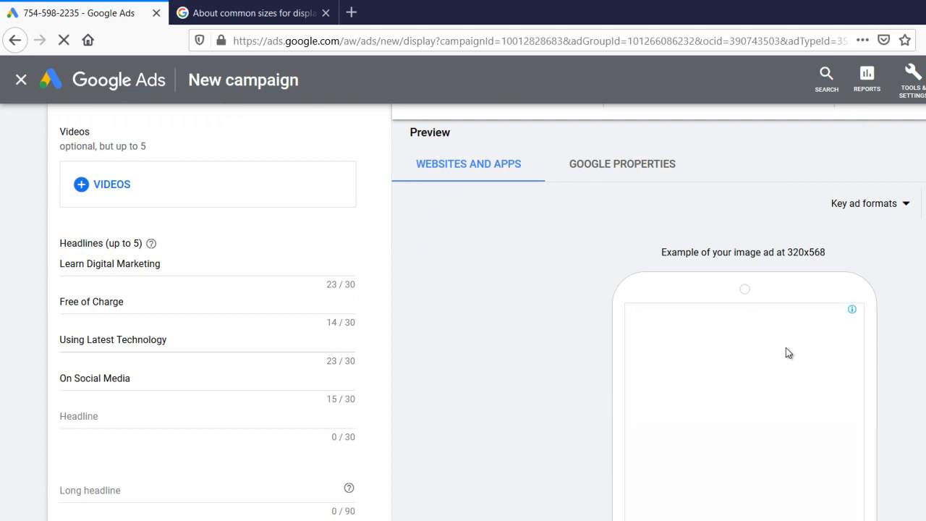
{"action": "scroll", "coordinate": [786, 347], "scroll_direction": "down", "scroll_amount": 1}
{"action": "scroll", "coordinate": [478, 311], "scroll_direction": "down", "scroll_amount": 1}
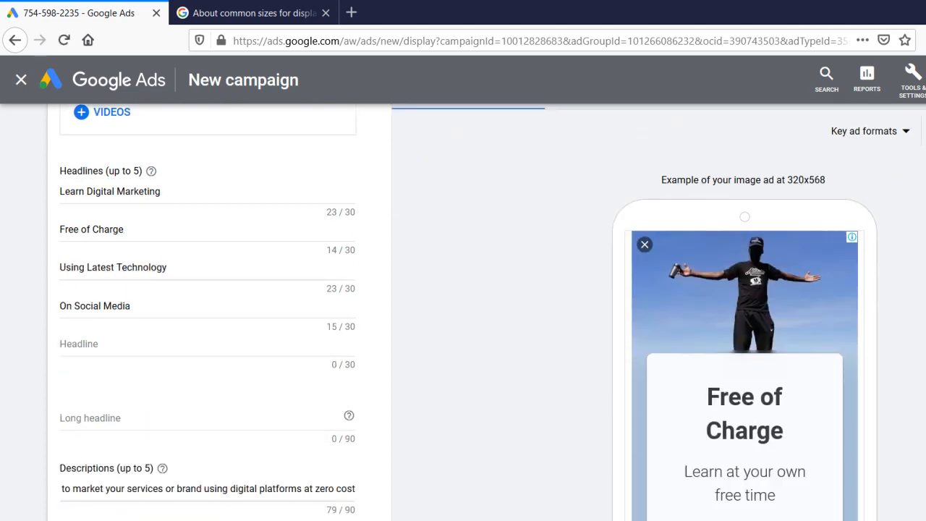
{"action": "scroll", "coordinate": [790, 456], "scroll_direction": "down", "scroll_amount": 2}
{"action": "scroll", "coordinate": [794, 441], "scroll_direction": "up", "scroll_amount": 1}
{"action": "scroll", "coordinate": [761, 313], "scroll_direction": "up", "scroll_amount": 3}
{"action": "scroll", "coordinate": [774, 362], "scroll_direction": "up", "scroll_amount": 2}
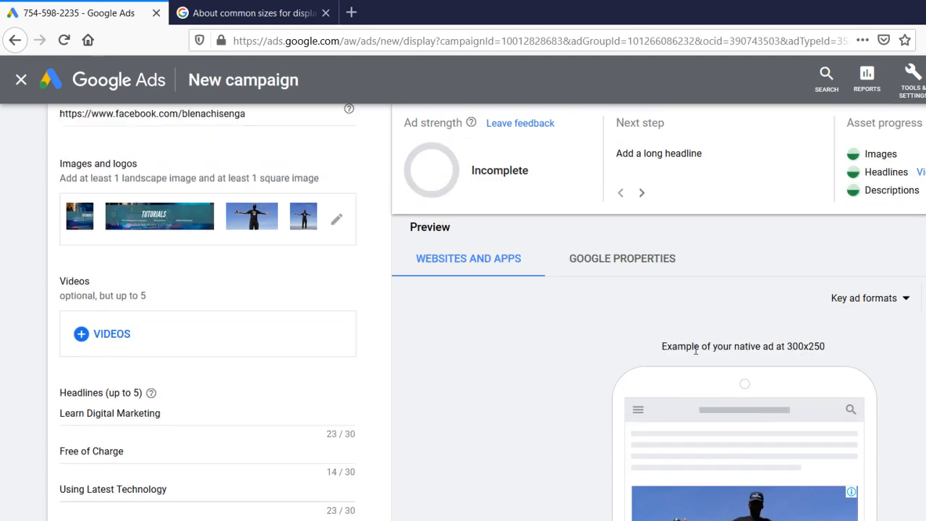
{"action": "scroll", "coordinate": [608, 375], "scroll_direction": "down", "scroll_amount": 2}
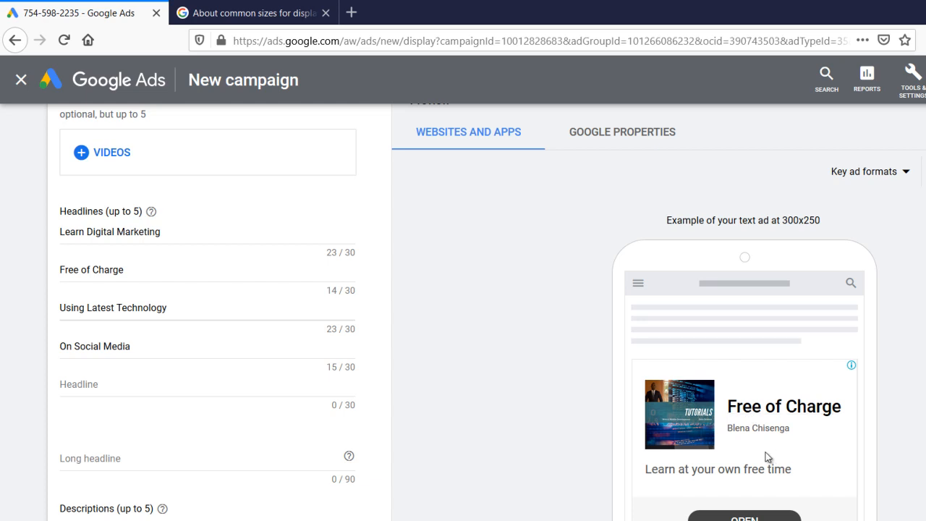
{"action": "scroll", "coordinate": [790, 375], "scroll_direction": "down", "scroll_amount": 3}
{"action": "scroll", "coordinate": [393, 376], "scroll_direction": "down", "scroll_amount": 5}
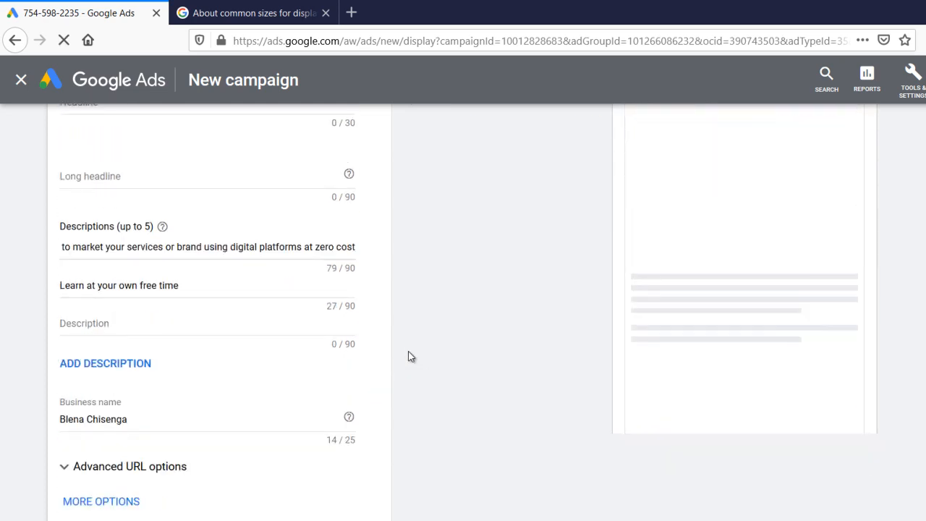
{"action": "scroll", "coordinate": [452, 343], "scroll_direction": "up", "scroll_amount": 7}
{"action": "scroll", "coordinate": [452, 343], "scroll_direction": "up", "scroll_amount": 1}
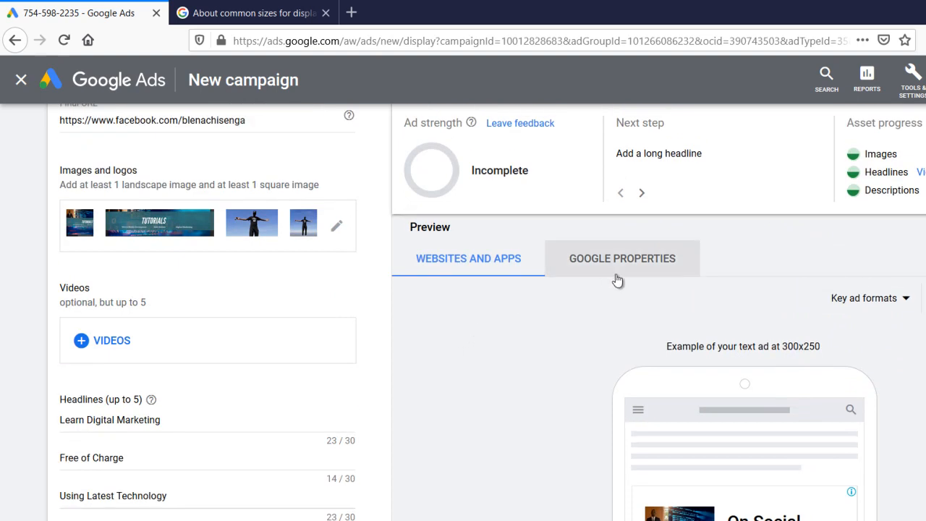
{"action": "scroll", "coordinate": [622, 278], "scroll_direction": "down", "scroll_amount": 6}
{"action": "scroll", "coordinate": [658, 315], "scroll_direction": "down", "scroll_amount": 1}
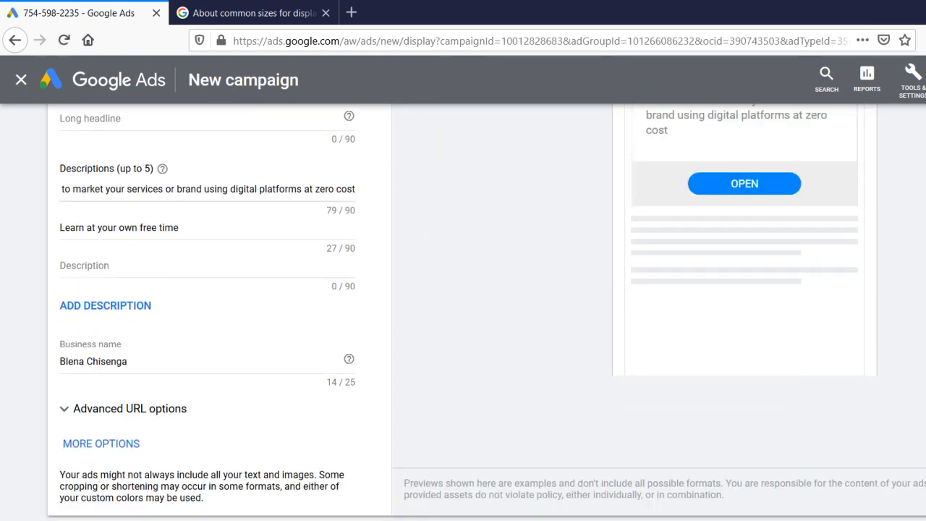
{"action": "scroll", "coordinate": [463, 311], "scroll_direction": "up", "scroll_amount": 8}
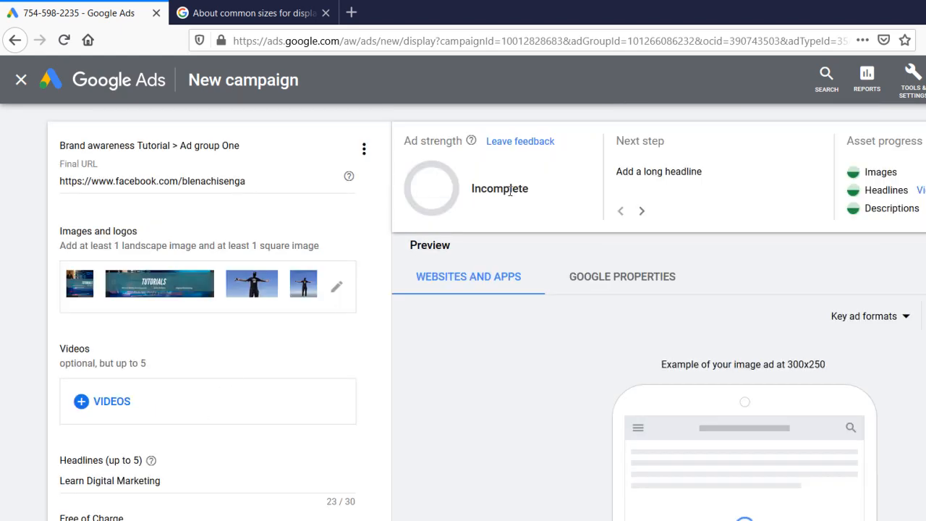
Step: Enter Learning Digital marketing at Zero Cost and your free time as the ad's long headline, and create the ad
{"action": "scroll", "coordinate": [581, 311], "scroll_direction": "down", "scroll_amount": 5}
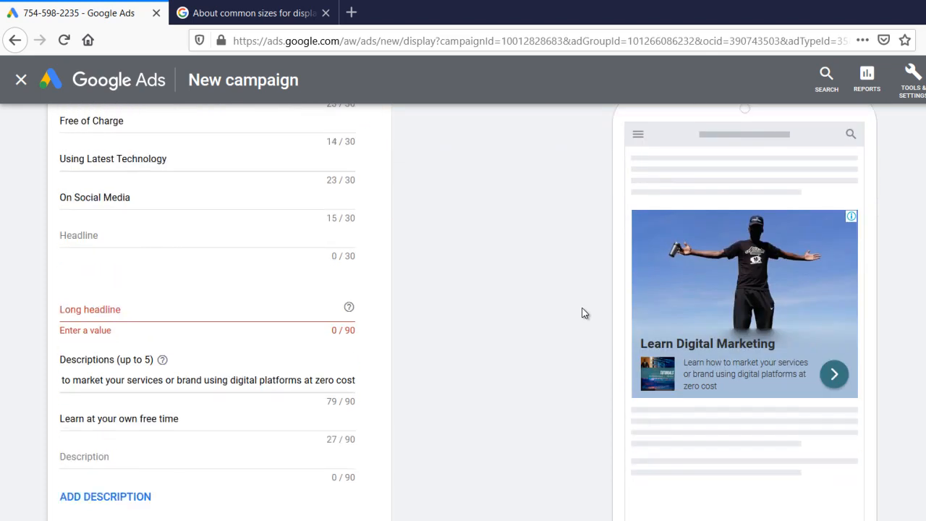
{"action": "left_click", "coordinate": [103, 313]}
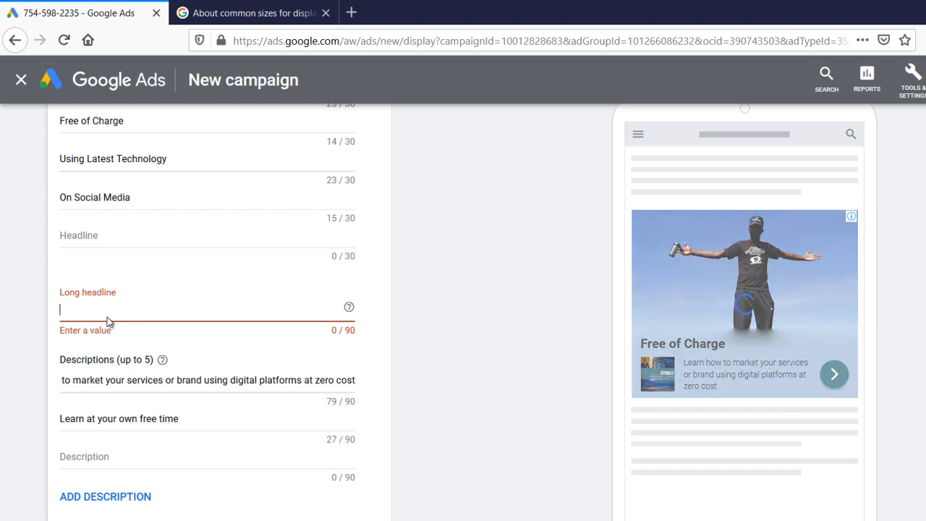
{"action": "type", "text": "Learn"}
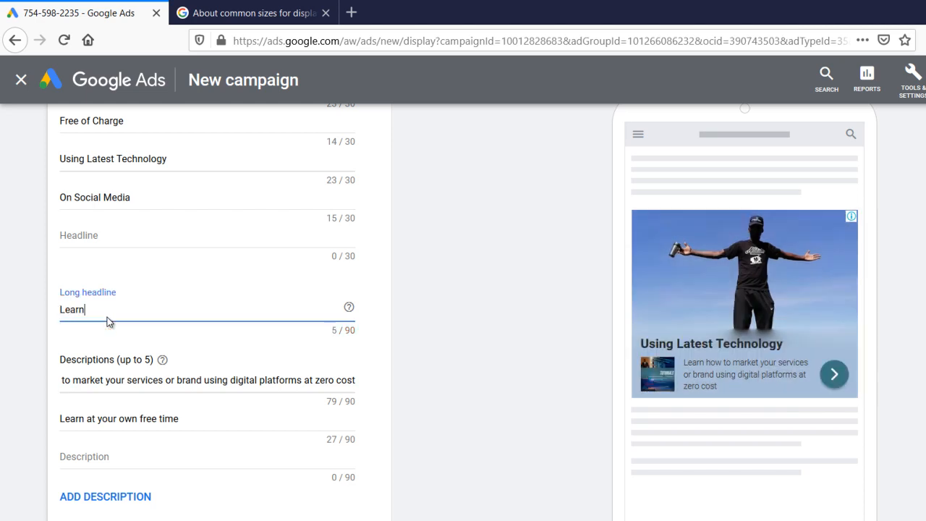
{"action": "type", "text": "ing Digital mar"}
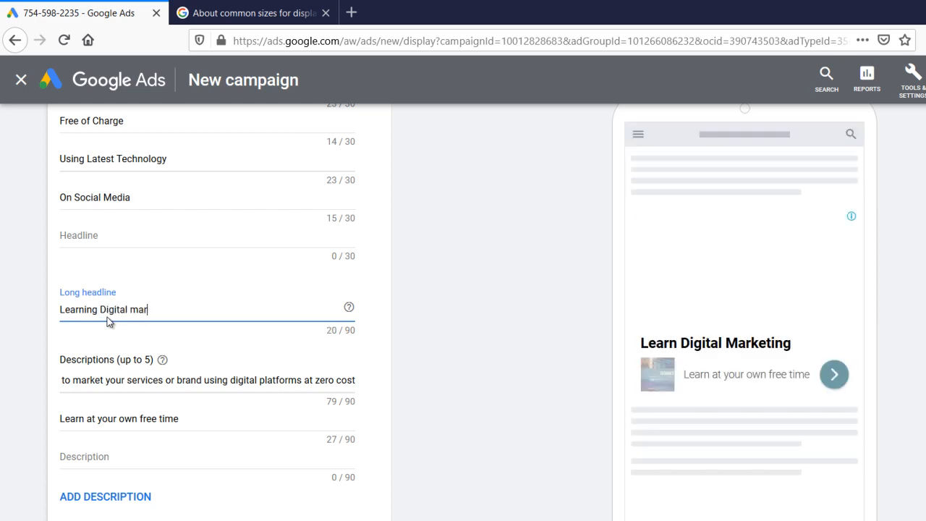
{"action": "type", "text": "keting"}
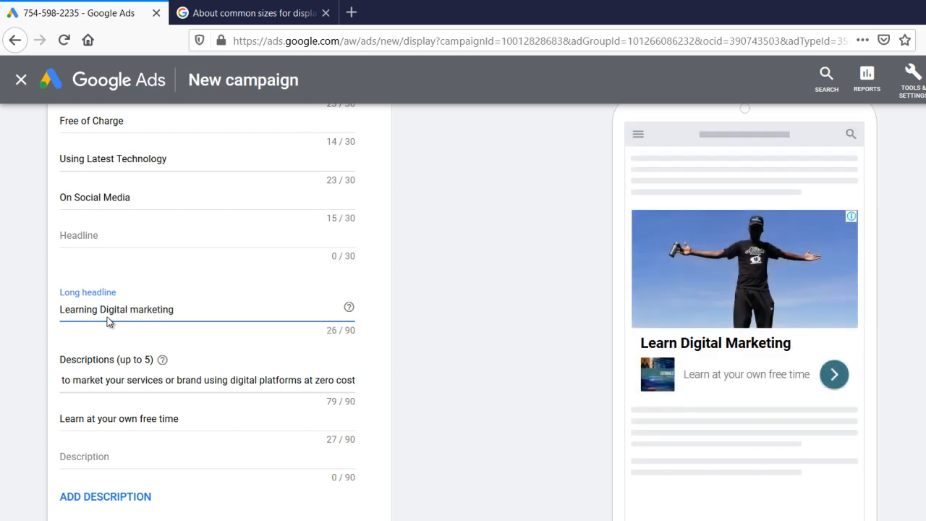
{"action": "type", "text": " a"}
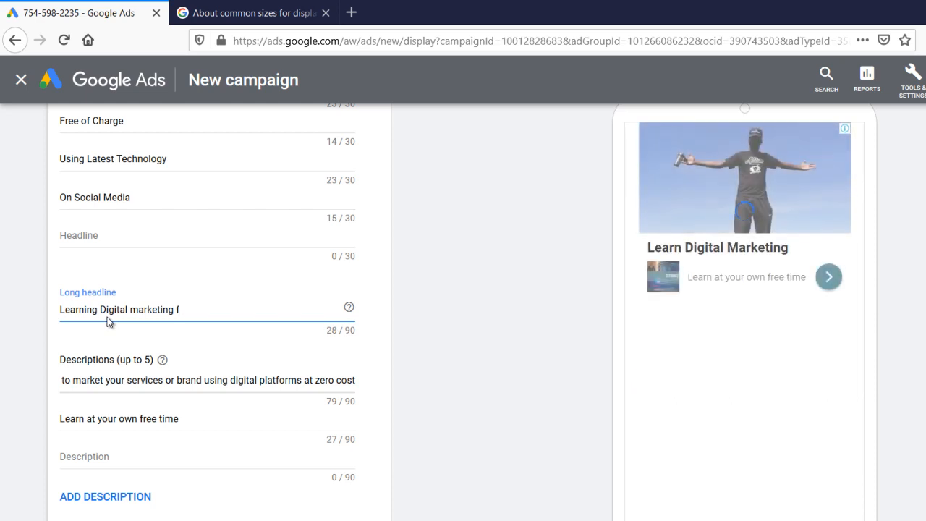
{"action": "type", "text": "t Z"}
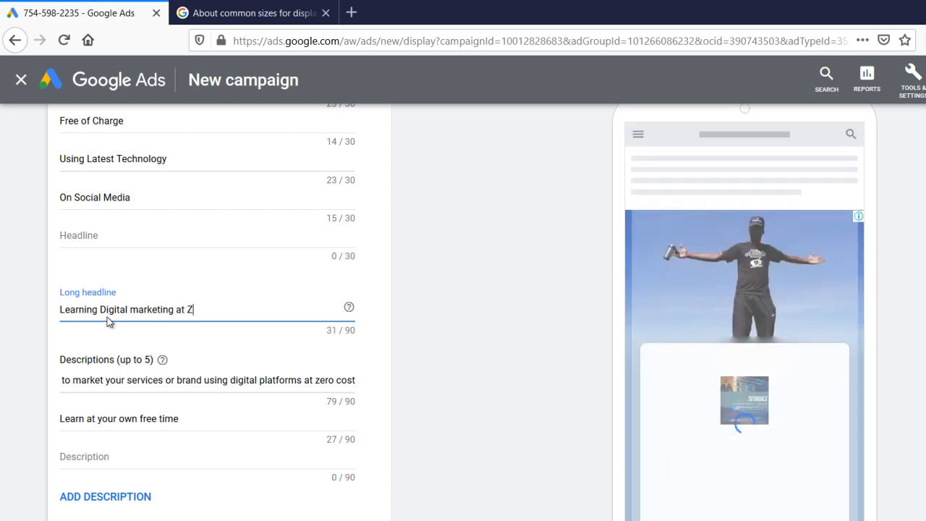
{"action": "type", "text": "ero Cost"}
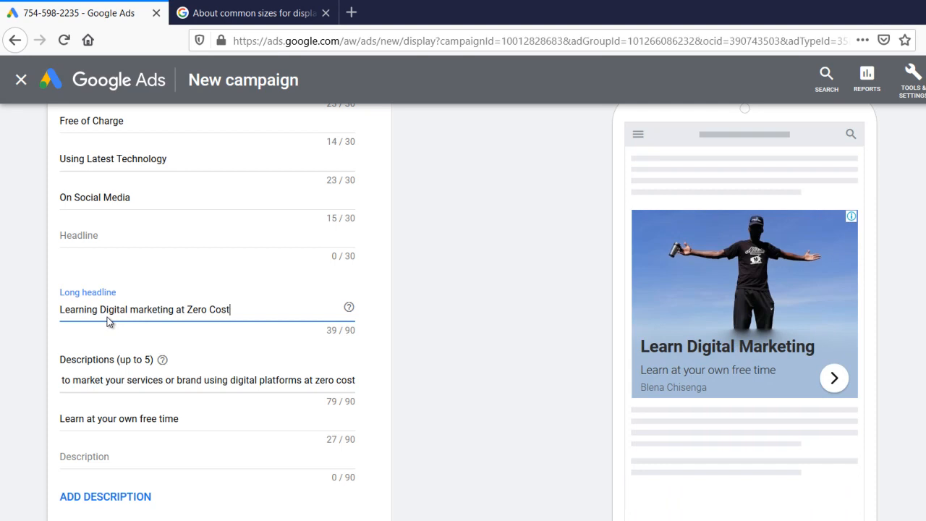
{"action": "type", "text": " and yp"}
{"action": "key", "text": "BackSpace"}
{"action": "type", "text": "our free"}
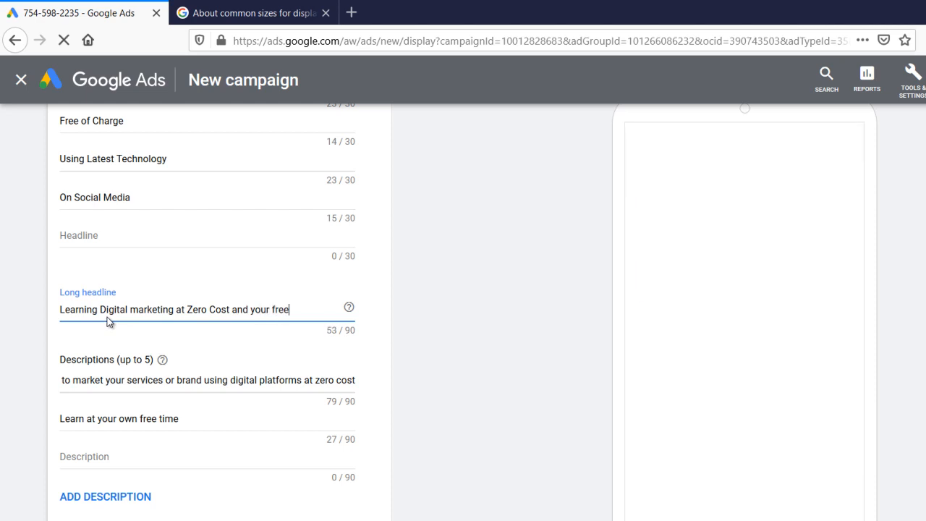
{"action": "type", "text": " time"}
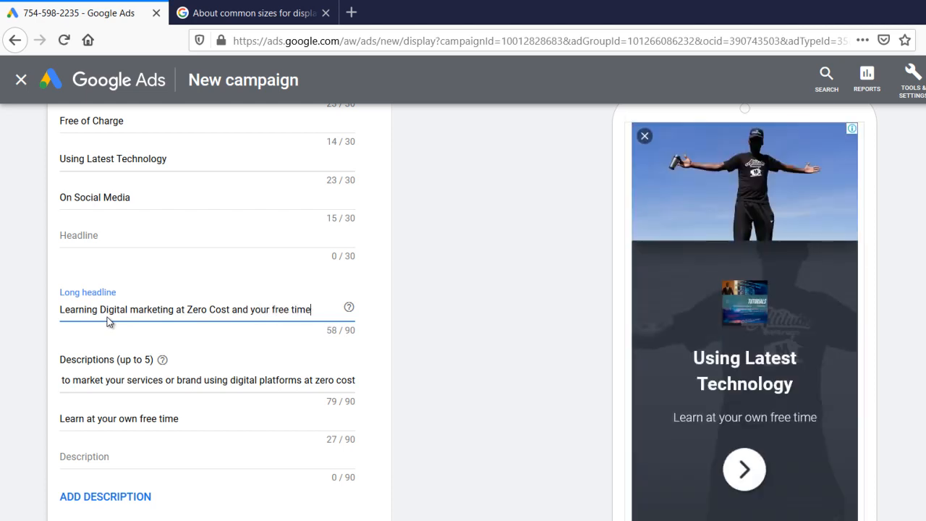
{"action": "scroll", "coordinate": [391, 347], "scroll_direction": "down", "scroll_amount": 4}
{"action": "scroll", "coordinate": [360, 401], "scroll_direction": "down", "scroll_amount": 1}
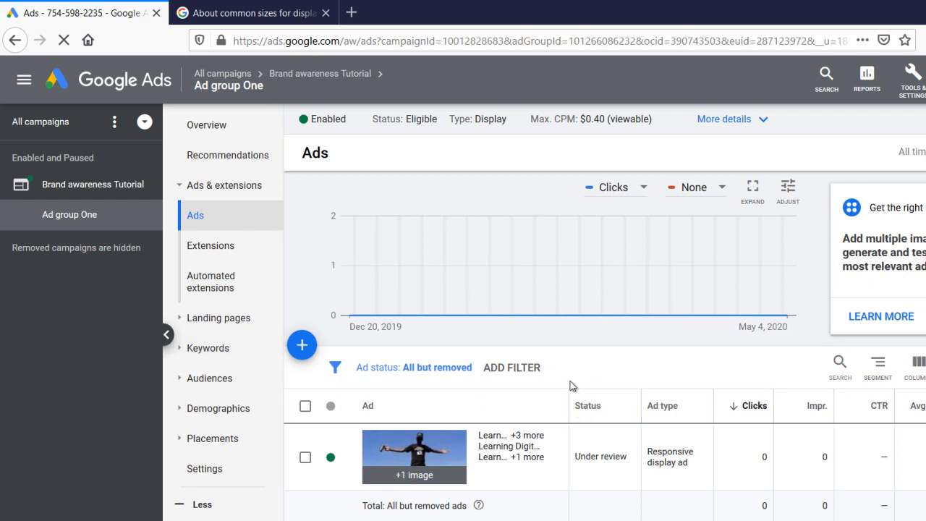
Step: Open the form for adding display/video keywords to Ad group One
{"action": "left_click", "coordinate": [209, 349]}
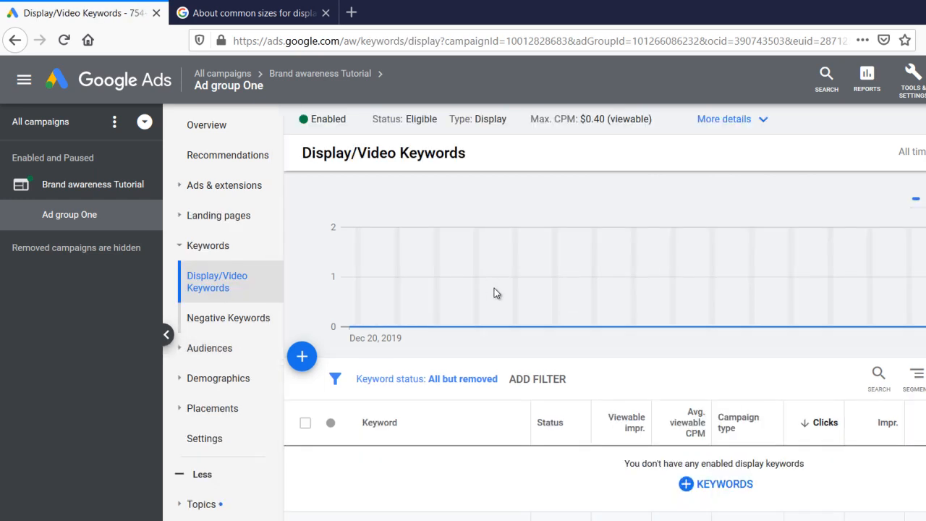
{"action": "left_click", "coordinate": [220, 250]}
{"action": "left_click", "coordinate": [221, 249]}
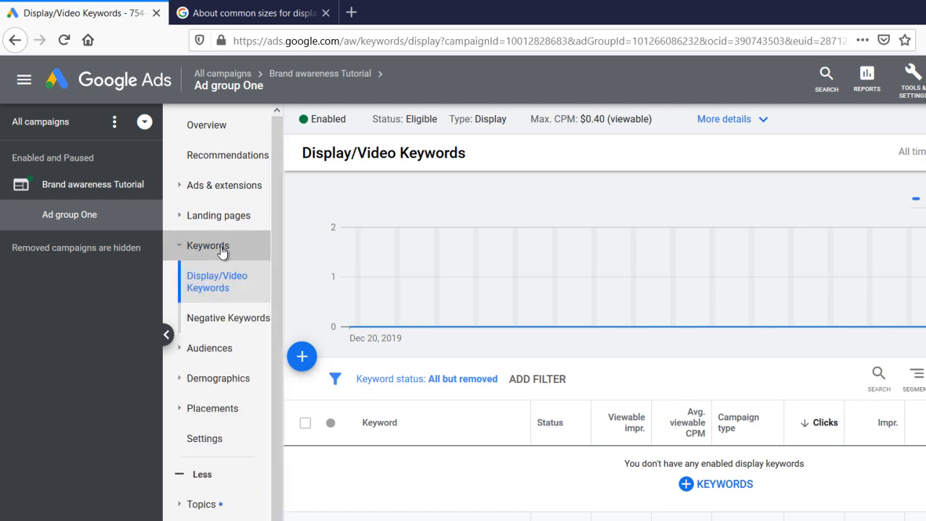
{"action": "scroll", "coordinate": [637, 366], "scroll_direction": "down", "scroll_amount": 1}
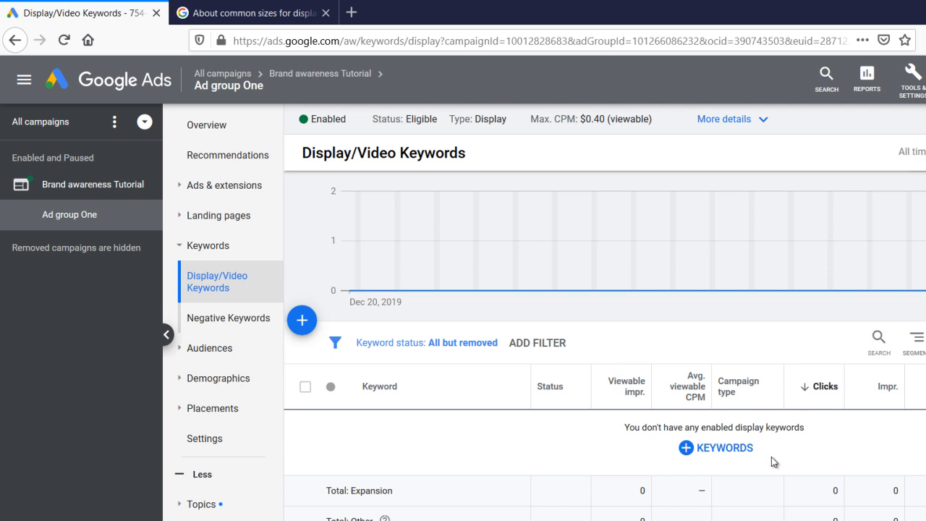
{"action": "left_click", "coordinate": [688, 454]}
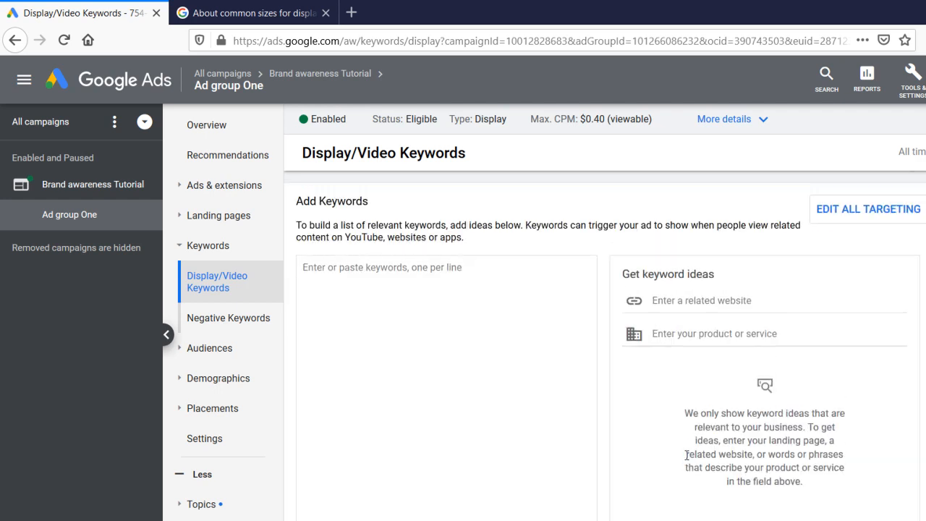
Step: Enter Digital Marketing, Google Ads and Search Engine Optimization as display keywords for the ad group, one per line
{"action": "left_click", "coordinate": [380, 282]}
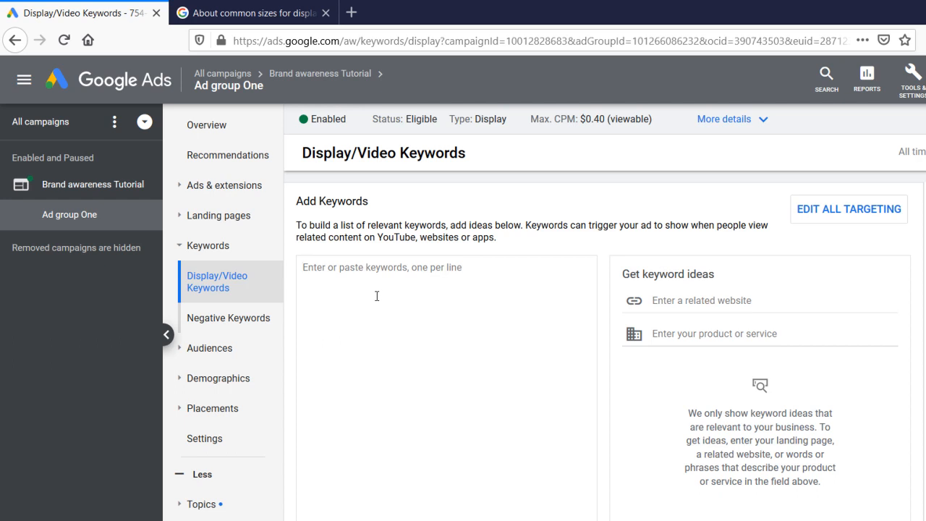
{"action": "left_click", "coordinate": [376, 296]}
{"action": "type", "text": "Di"}
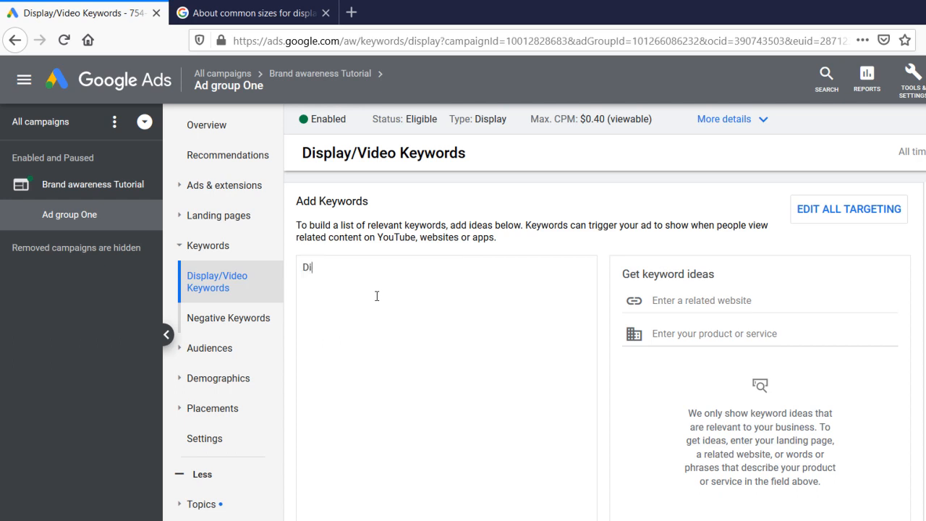
{"action": "type", "text": "gital Marke"}
{"action": "type", "text": "ting"}
{"action": "type", "text": "Googl"}
{"action": "type", "text": "e Ads"}
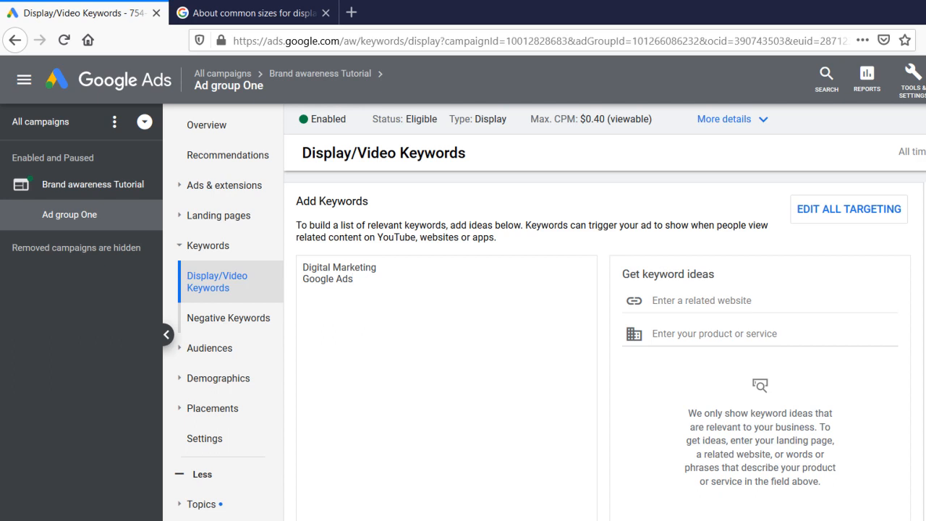
{"action": "key", "text": "Return"}
{"action": "type", "text": "Search Engine Optimi"}
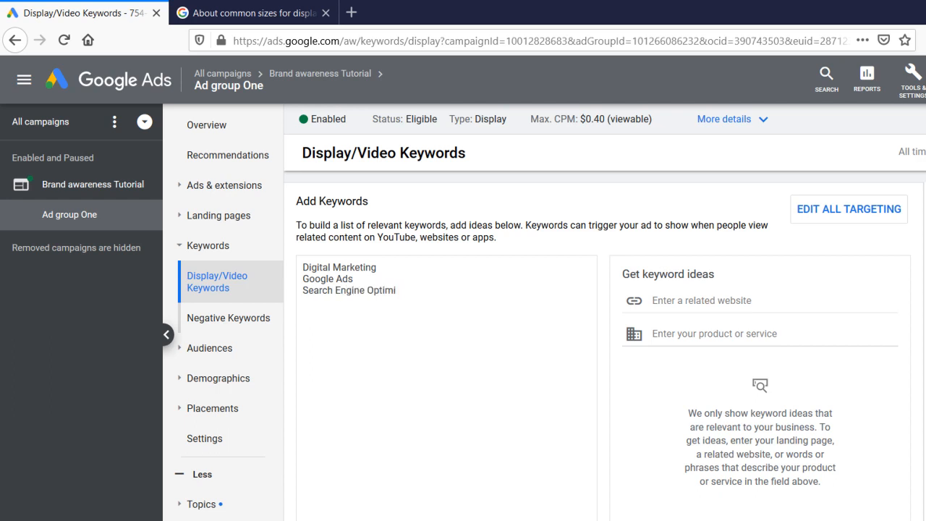
{"action": "type", "text": "zation"}
{"action": "left_click", "coordinate": [684, 300]}
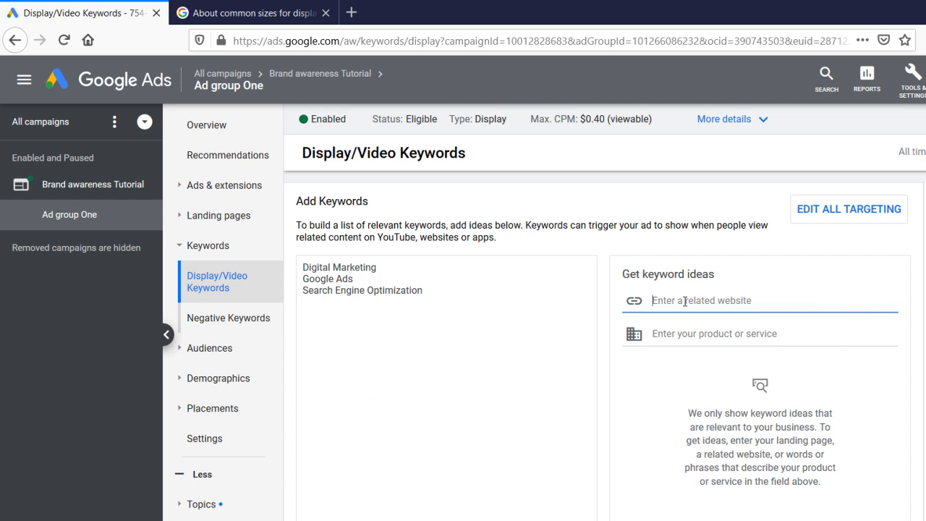
{"action": "type", "text": "www.google.com"}
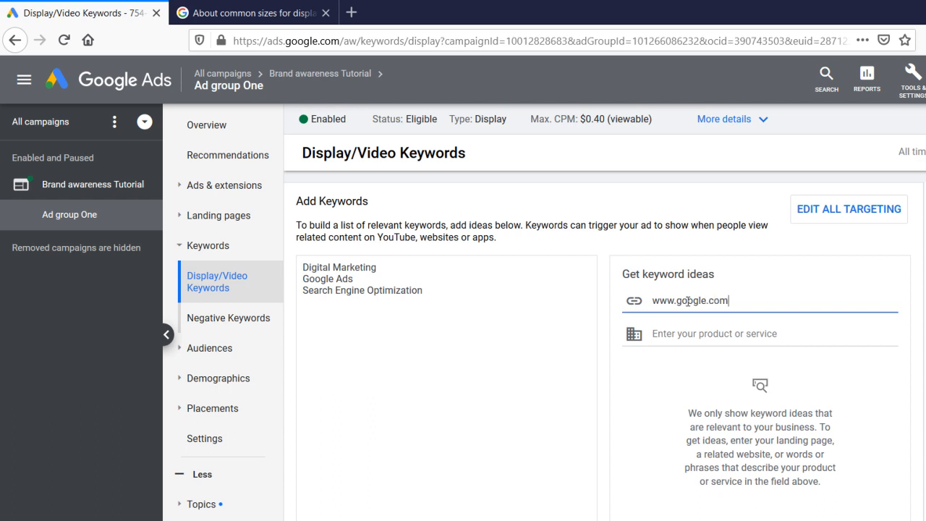
{"action": "left_click", "coordinate": [689, 335]}
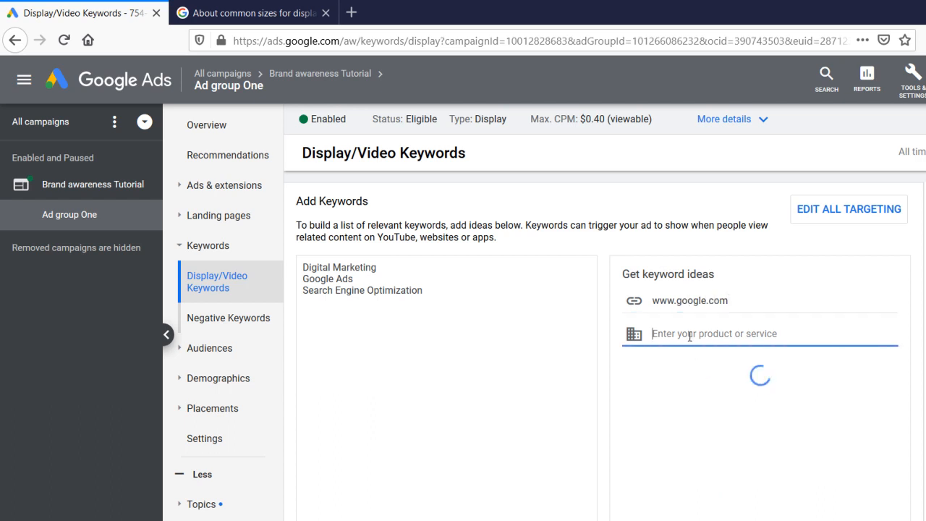
{"action": "type", "text": "Di"}
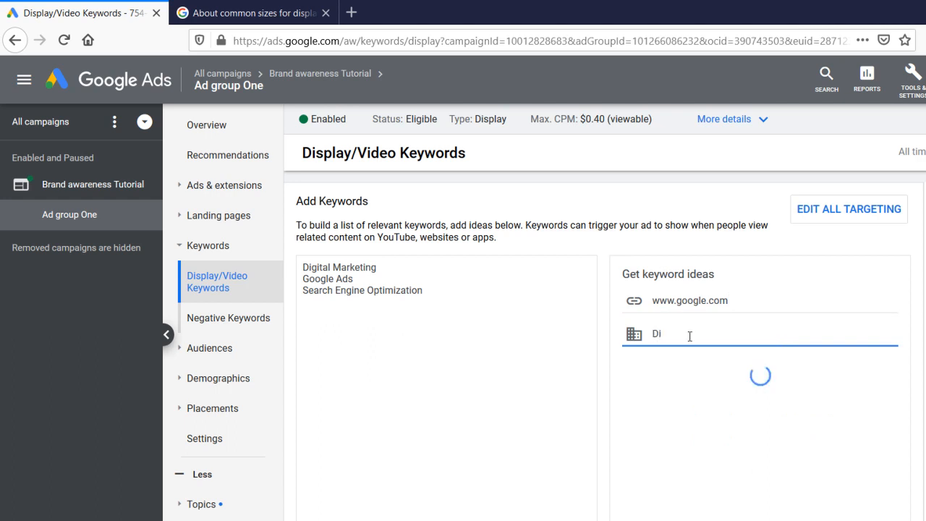
{"action": "type", "text": "gital Marketing"}
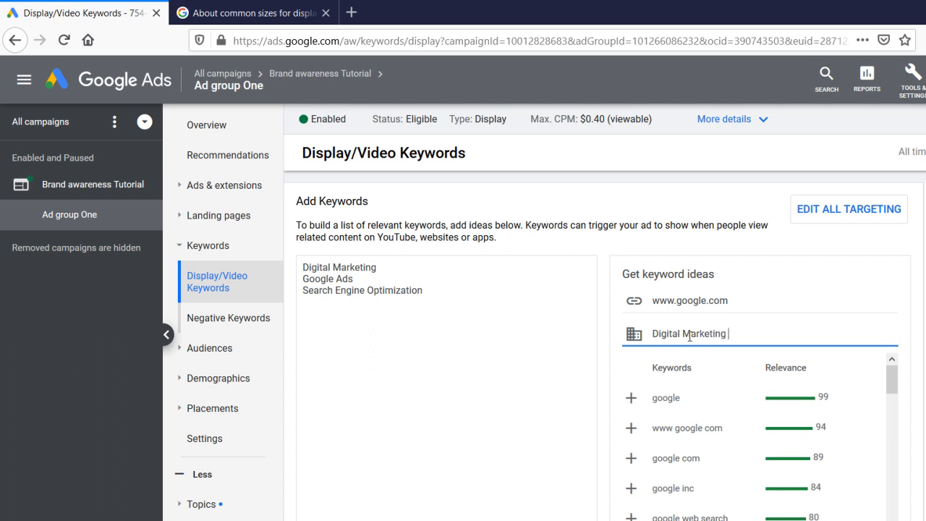
{"action": "scroll", "coordinate": [780, 463], "scroll_direction": "down", "scroll_amount": 3}
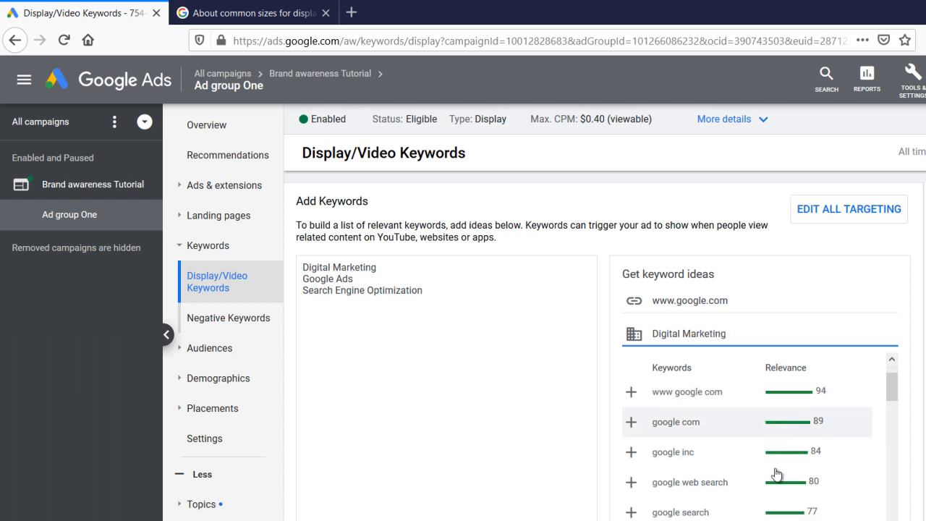
{"action": "scroll", "coordinate": [780, 466], "scroll_direction": "down", "scroll_amount": 8}
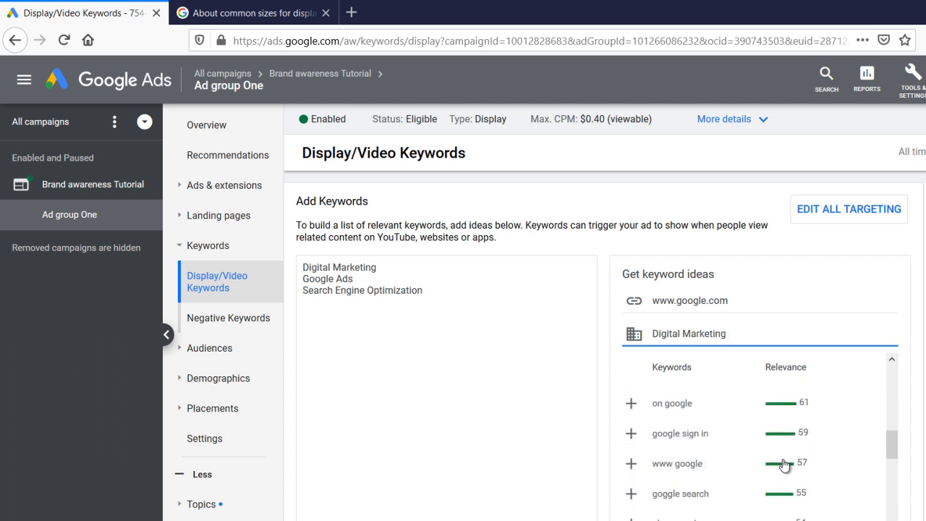
{"action": "scroll", "coordinate": [789, 463], "scroll_direction": "down", "scroll_amount": 2}
{"action": "scroll", "coordinate": [794, 468], "scroll_direction": "down", "scroll_amount": 3}
{"action": "scroll", "coordinate": [833, 290], "scroll_direction": "up", "scroll_amount": 10}
{"action": "scroll", "coordinate": [835, 292], "scroll_direction": "up", "scroll_amount": 5}
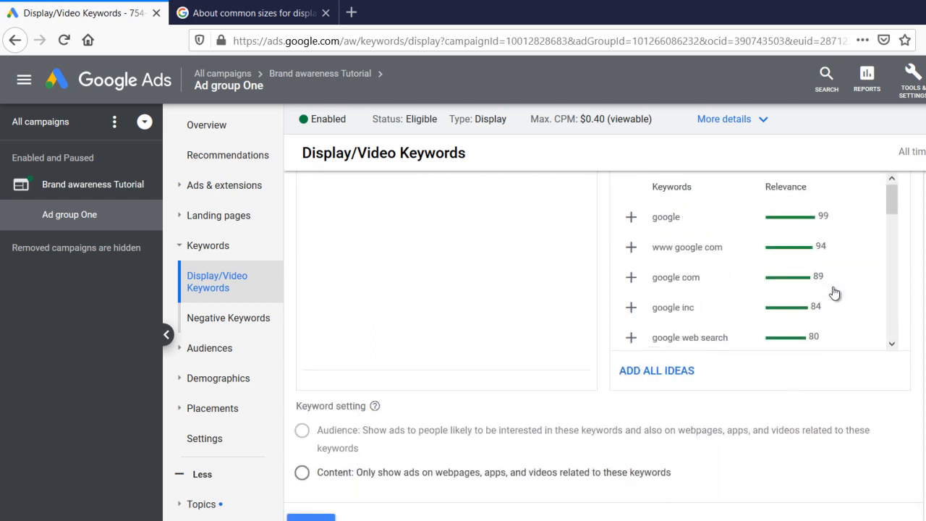
{"action": "left_click_drag", "start_coordinate": [791, 332], "coordinate": [647, 333]}
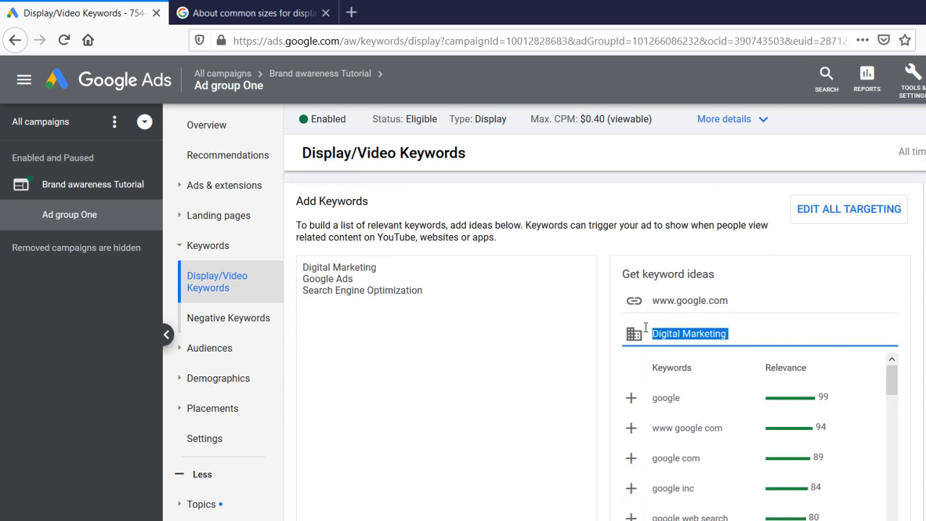
{"action": "left_click", "coordinate": [645, 404]}
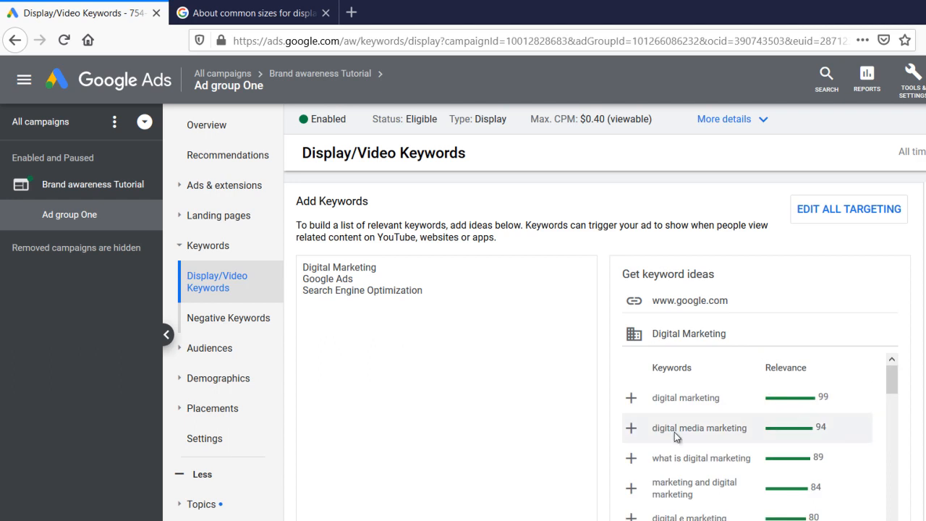
Step: Add the keyword ideas digital marketing, what is digital marketing, google online marketing course and digital marketing company to the list
{"action": "left_click", "coordinate": [631, 399]}
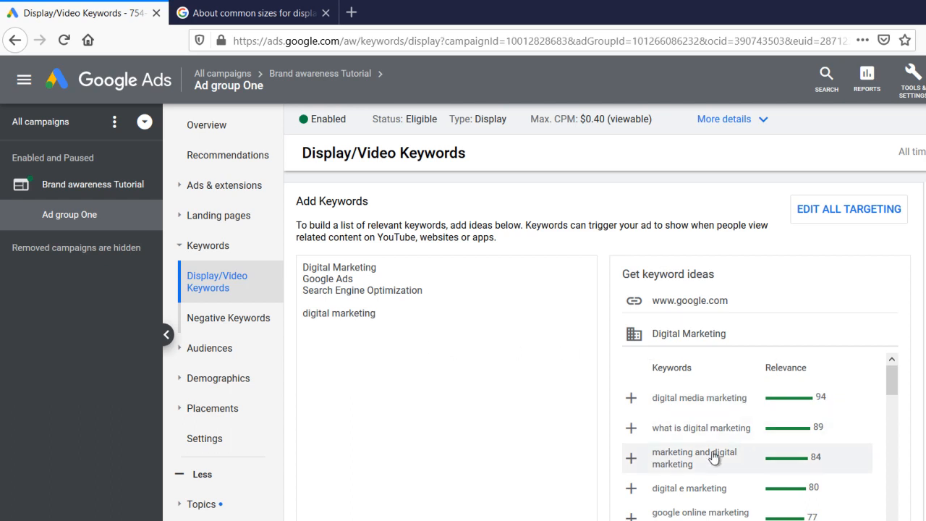
{"action": "left_click", "coordinate": [655, 432]}
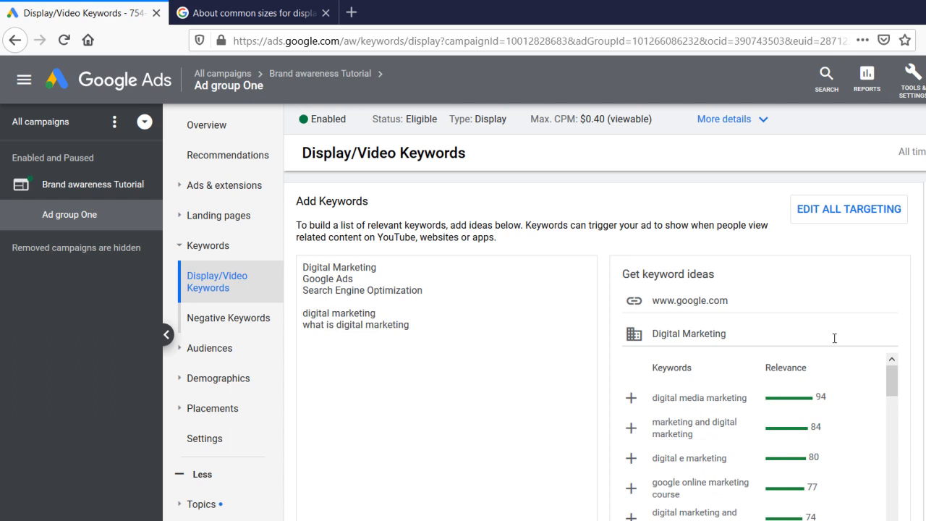
{"action": "scroll", "coordinate": [784, 402], "scroll_direction": "down", "scroll_amount": 1}
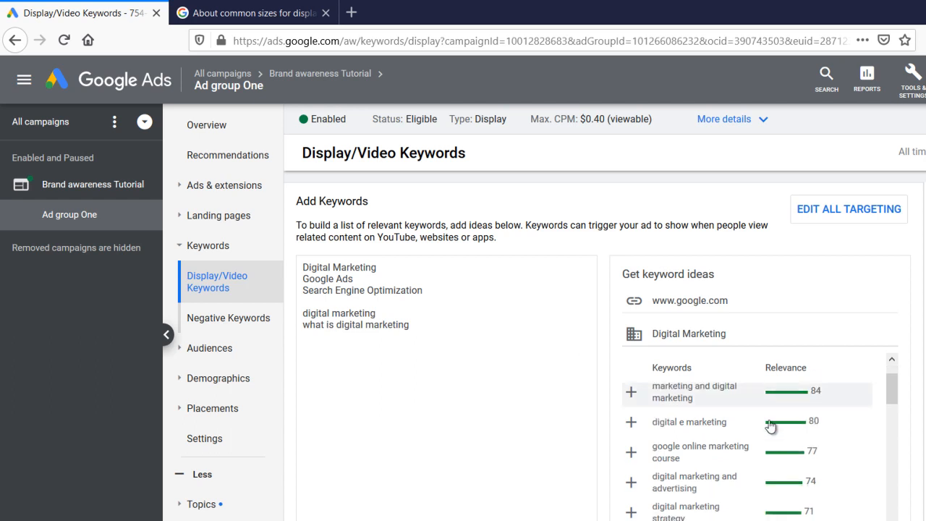
{"action": "left_click", "coordinate": [632, 453]}
{"action": "scroll", "coordinate": [784, 423], "scroll_direction": "down", "scroll_amount": 1}
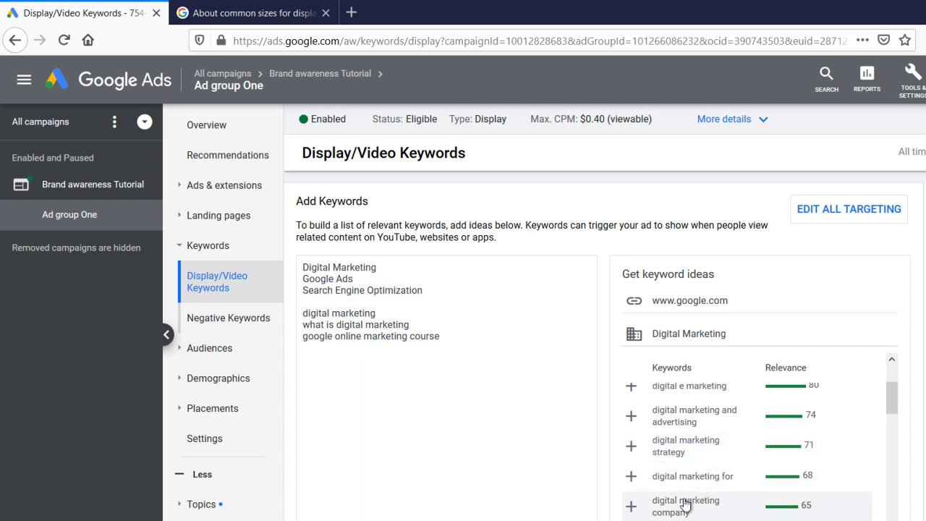
{"action": "left_click", "coordinate": [632, 508]}
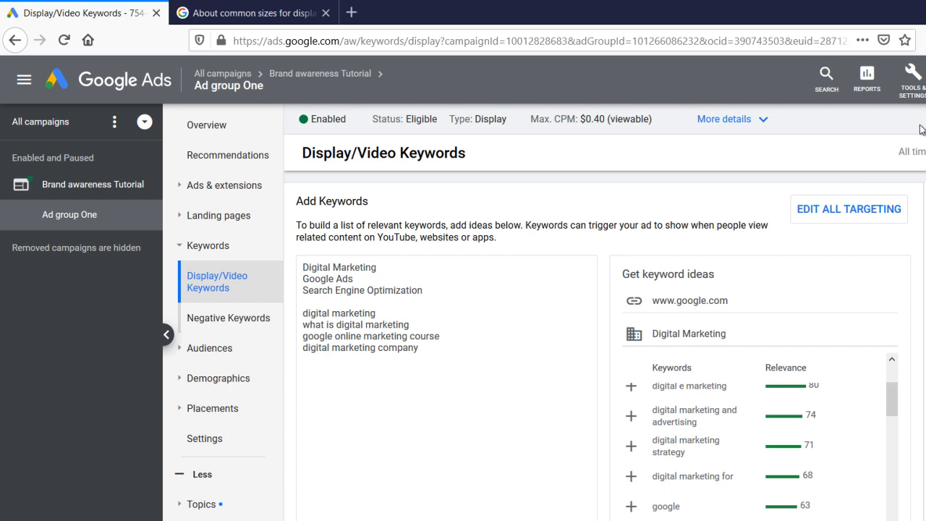
Step: View the ad group's overview and examine its audiences table, including each audience's type, status and performance columns
{"action": "left_click", "coordinate": [215, 126]}
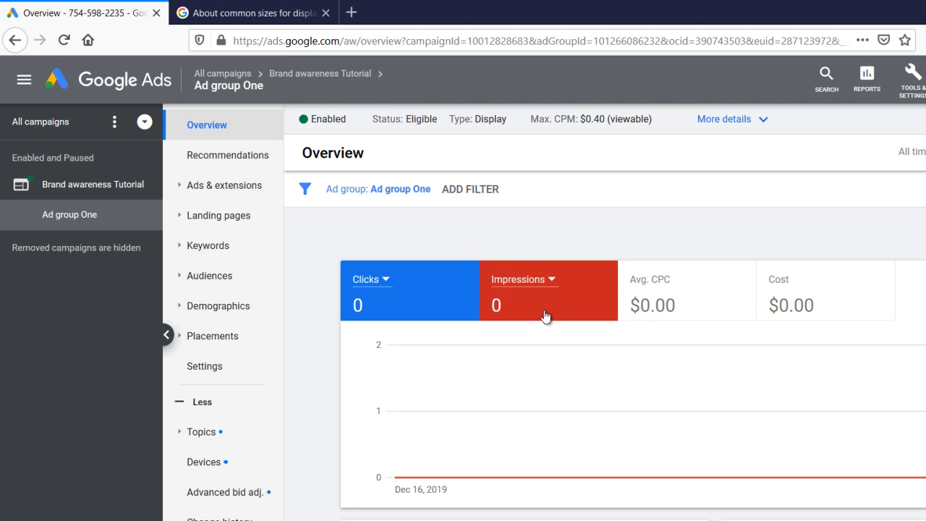
{"action": "left_click", "coordinate": [227, 287]}
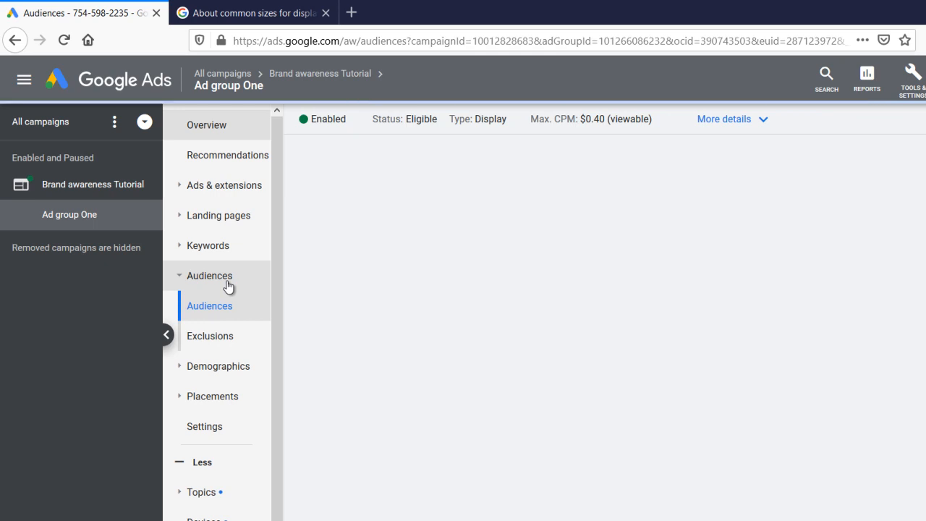
{"action": "scroll", "coordinate": [425, 512], "scroll_direction": "down", "scroll_amount": 3}
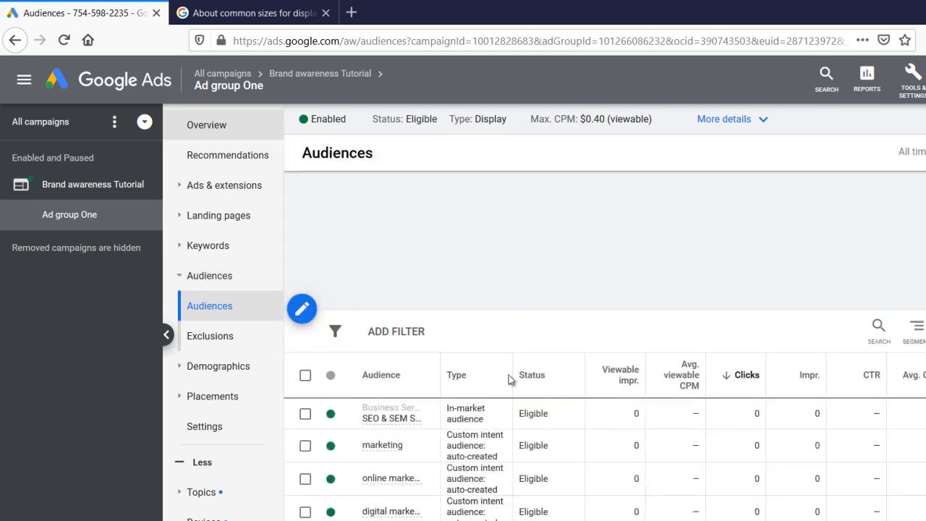
{"action": "scroll", "coordinate": [436, 398], "scroll_direction": "up", "scroll_amount": 1}
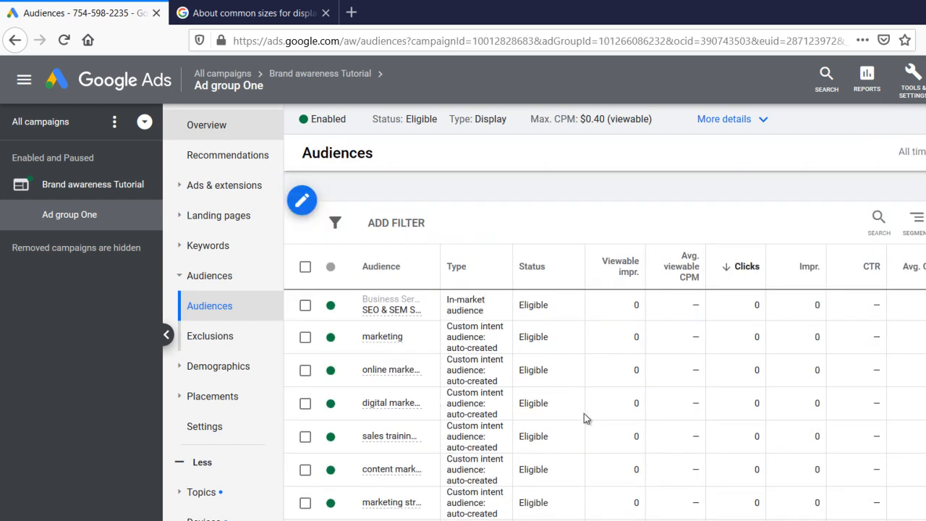
{"action": "scroll", "coordinate": [583, 414], "scroll_direction": "down", "scroll_amount": 1}
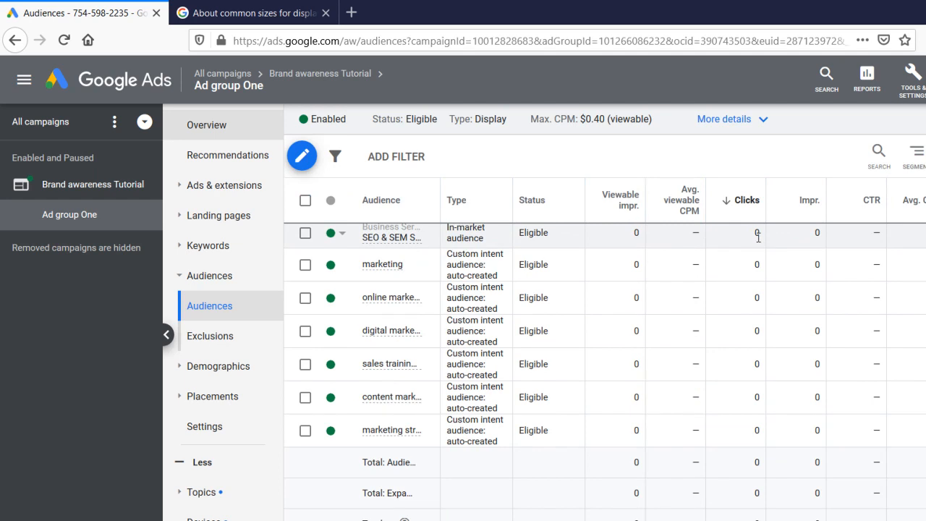
{"action": "scroll", "coordinate": [449, 411], "scroll_direction": "up", "scroll_amount": 1}
{"action": "scroll", "coordinate": [450, 414], "scroll_direction": "down", "scroll_amount": 1}
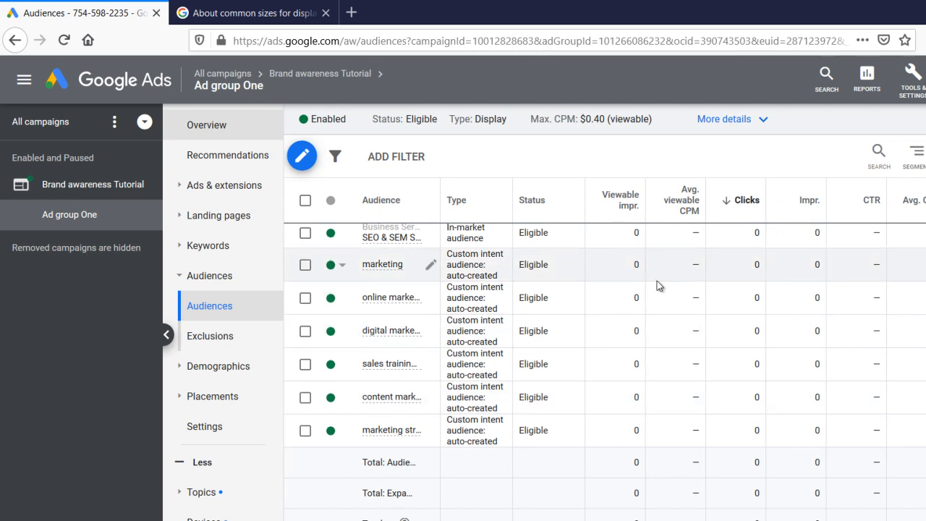
{"action": "scroll", "coordinate": [295, 212], "scroll_direction": "up", "scroll_amount": 2}
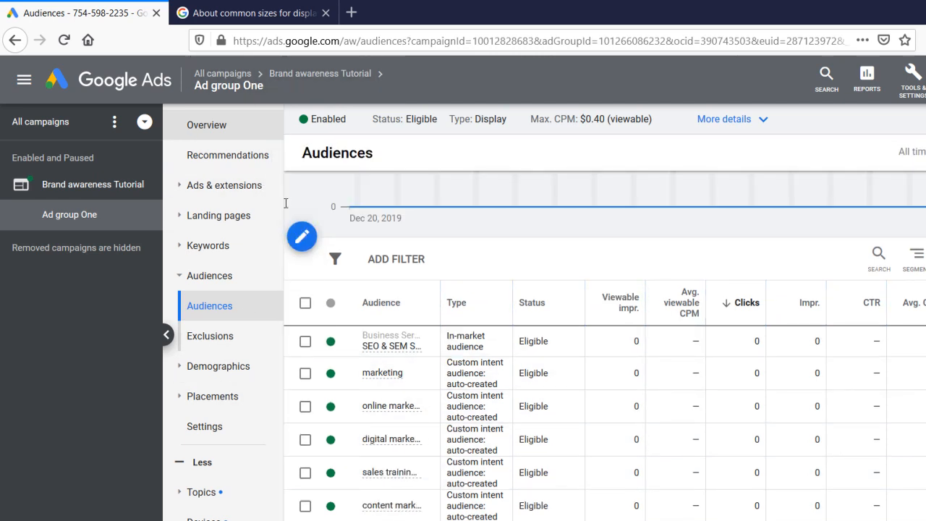